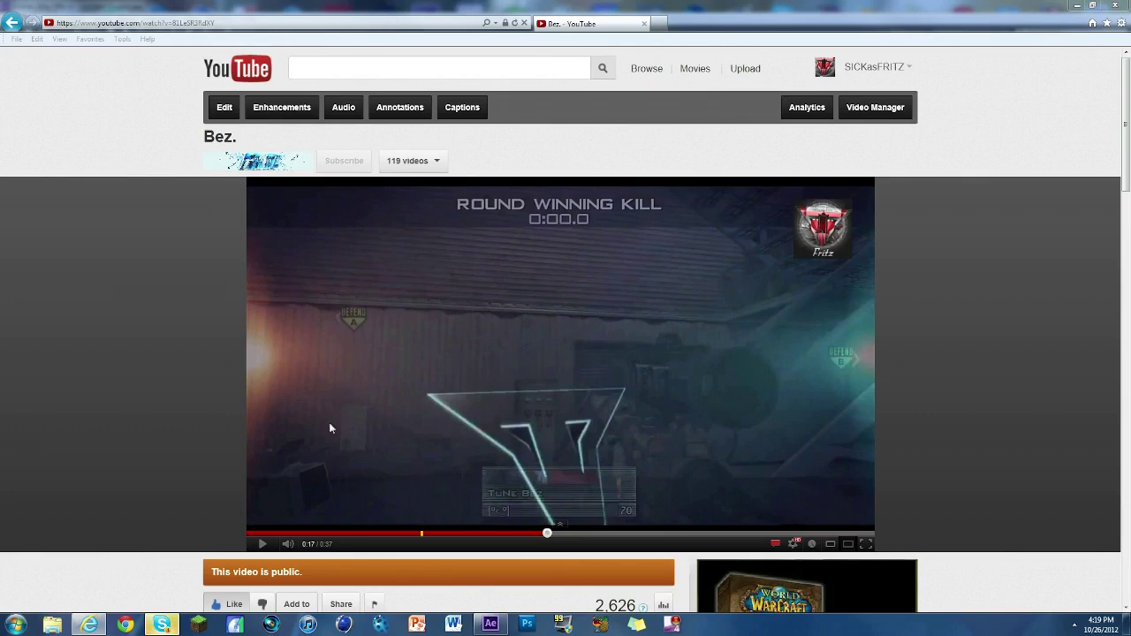
Replay the intro video and scrub back to the logo section around 0:19–0:22.
{"action": "mouse_move", "coordinate": [288, 543]}
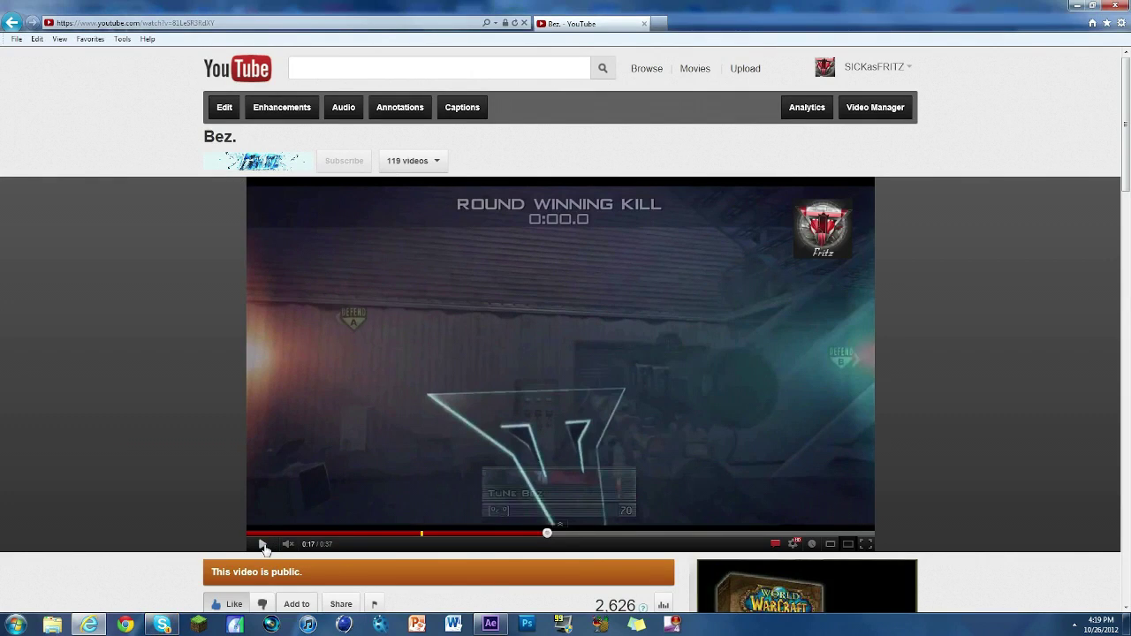
{"action": "left_click", "coordinate": [262, 545]}
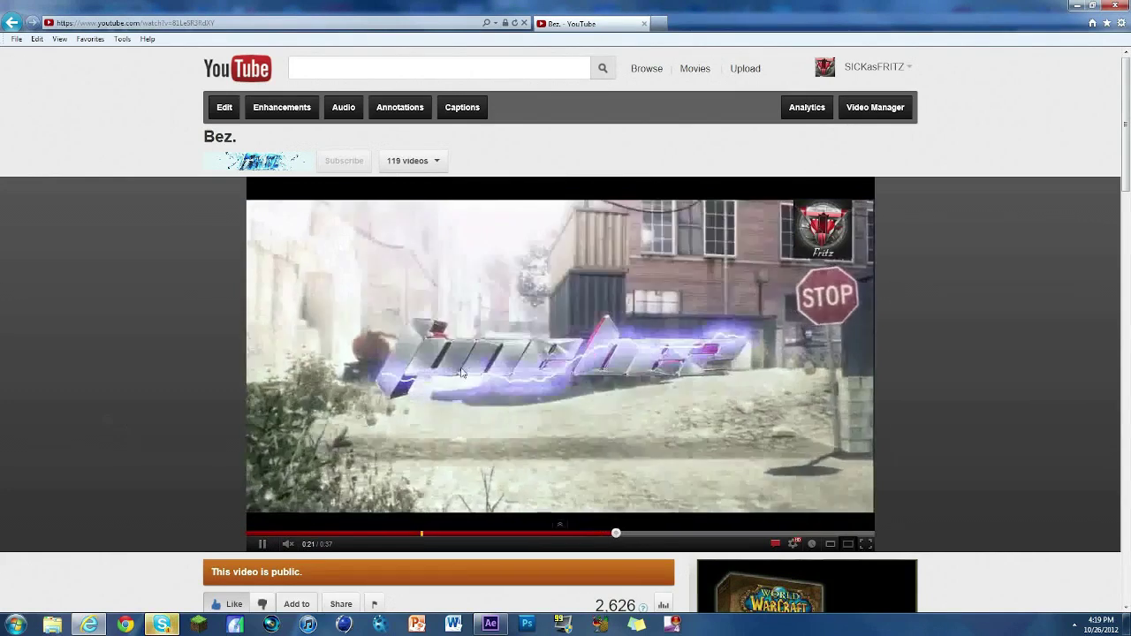
{"action": "left_click", "coordinate": [263, 544]}
{"action": "left_click", "coordinate": [611, 534]}
{"action": "left_click_drag", "start_coordinate": [612, 533], "coordinate": [582, 533]}
{"action": "left_click", "coordinate": [262, 544]}
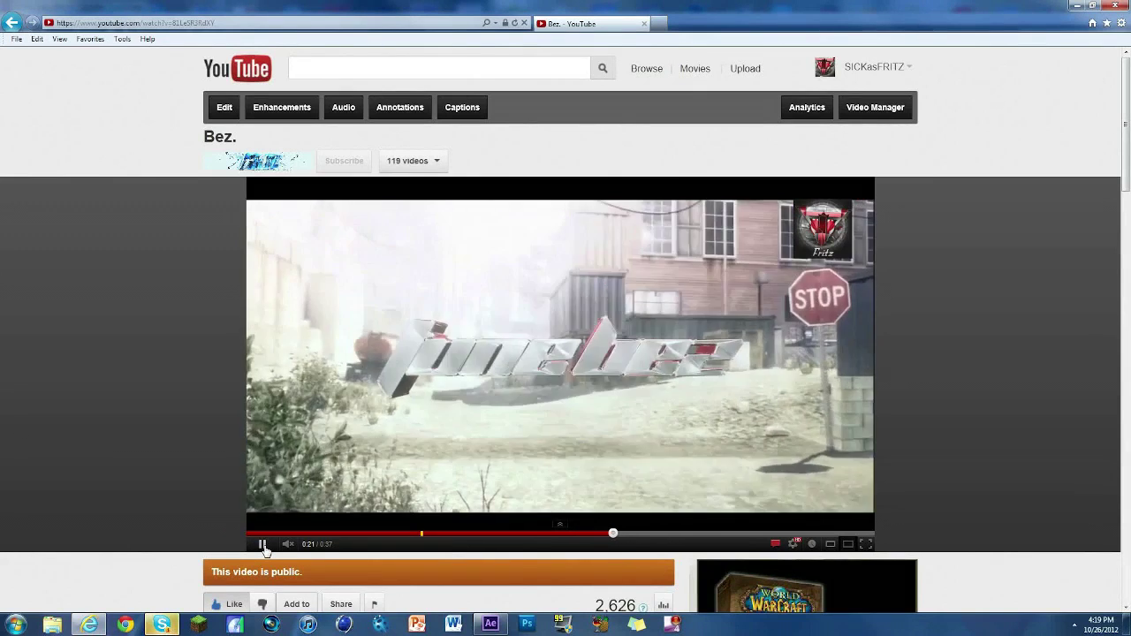
{"action": "left_click", "coordinate": [263, 544]}
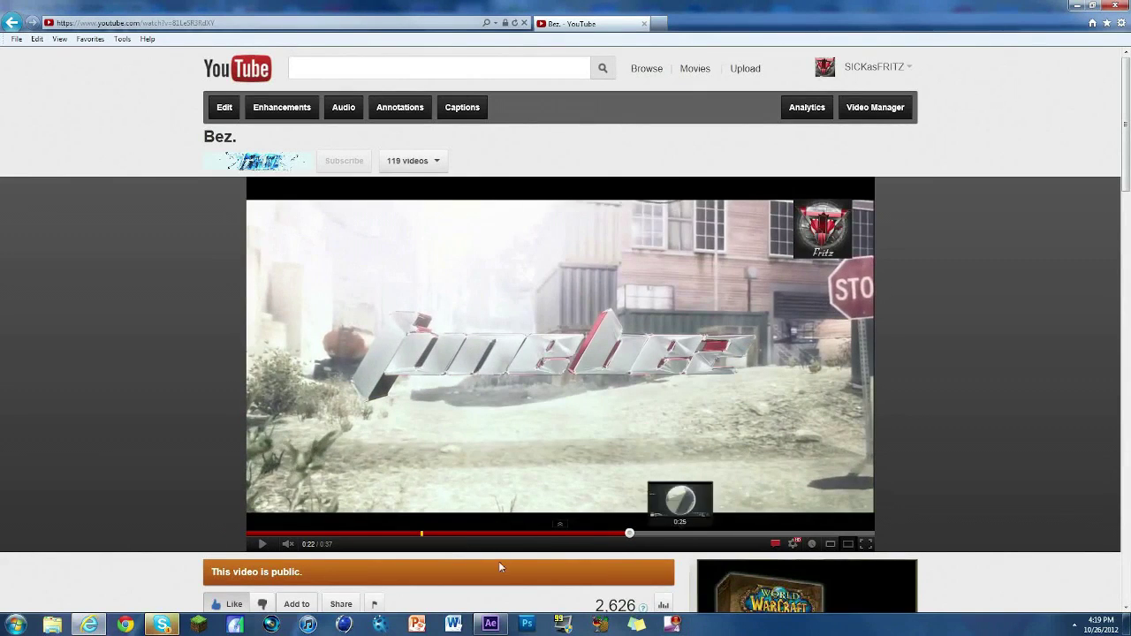
{"action": "left_click", "coordinate": [600, 532]}
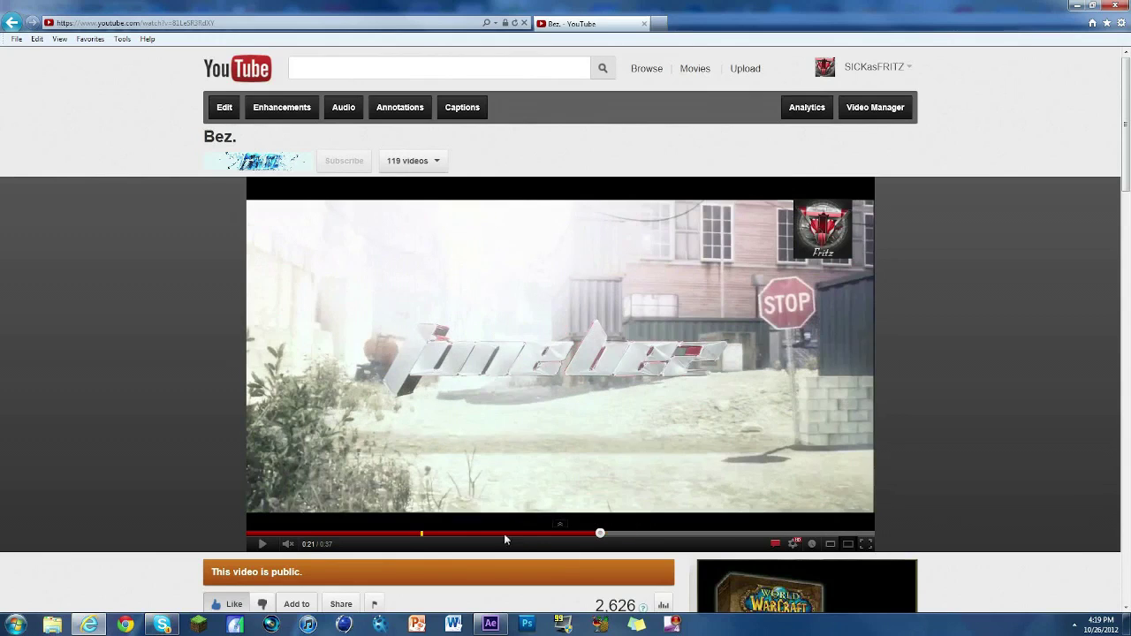
{"action": "left_click", "coordinate": [578, 532]}
Search YouTube for 'lightning sound', then clear the query.
{"action": "left_click", "coordinate": [365, 74]}
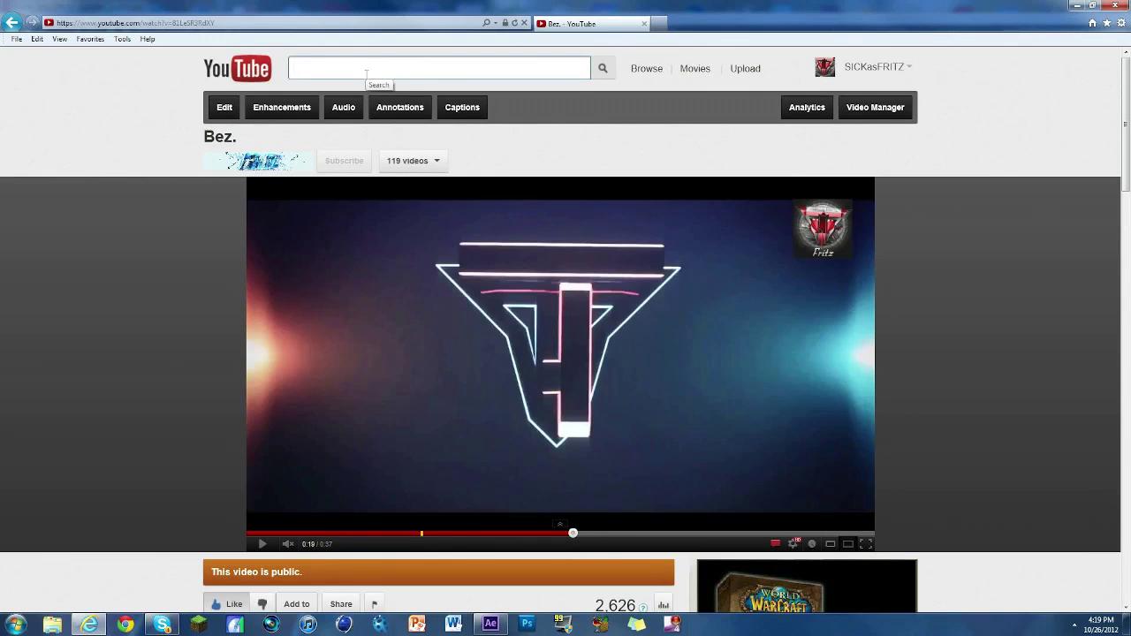
{"action": "type", "text": "lightning soun"}
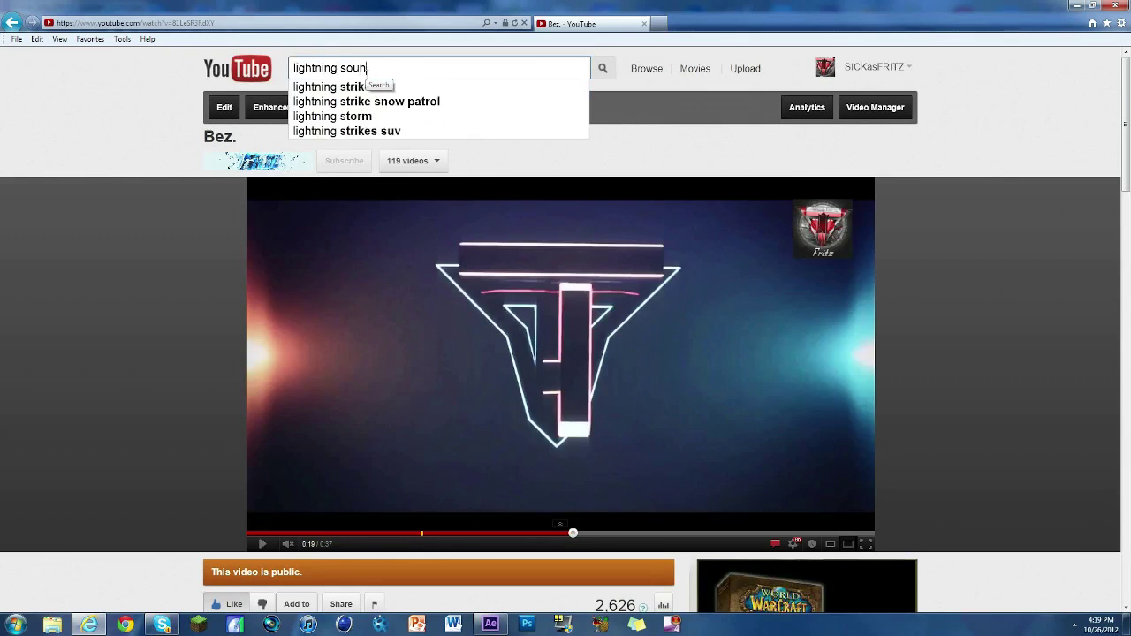
{"action": "type", "text": "d"}
{"action": "key", "text": "ctrl+a"}
{"action": "key", "text": "BackSpace"}
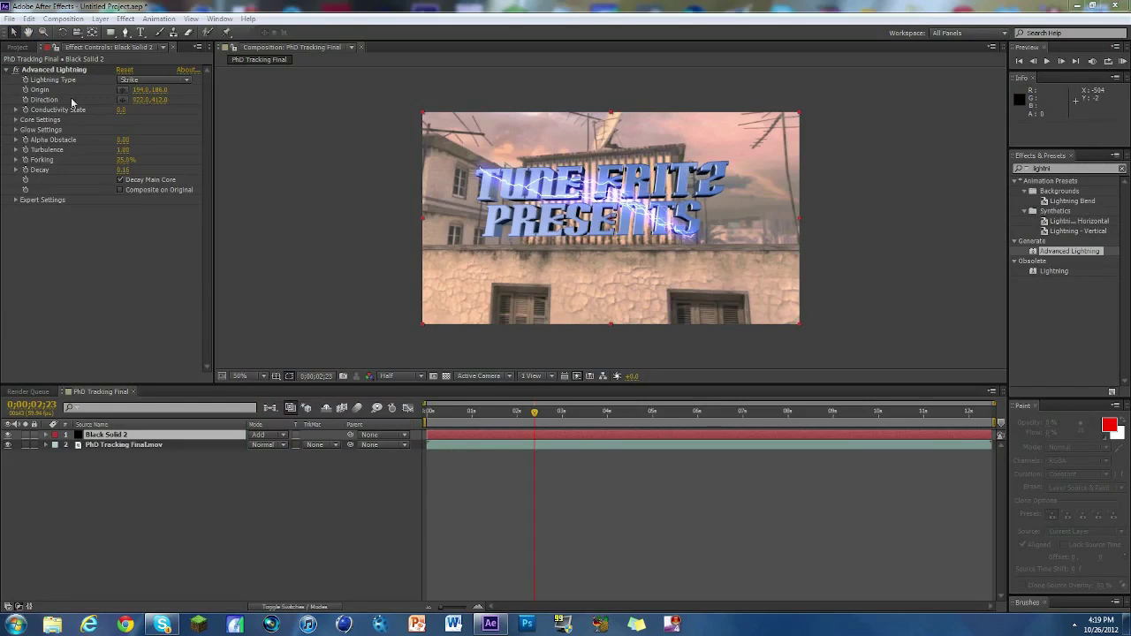
Delete the Black Solid 2 layer from the composition.
{"action": "left_click", "coordinate": [54, 72]}
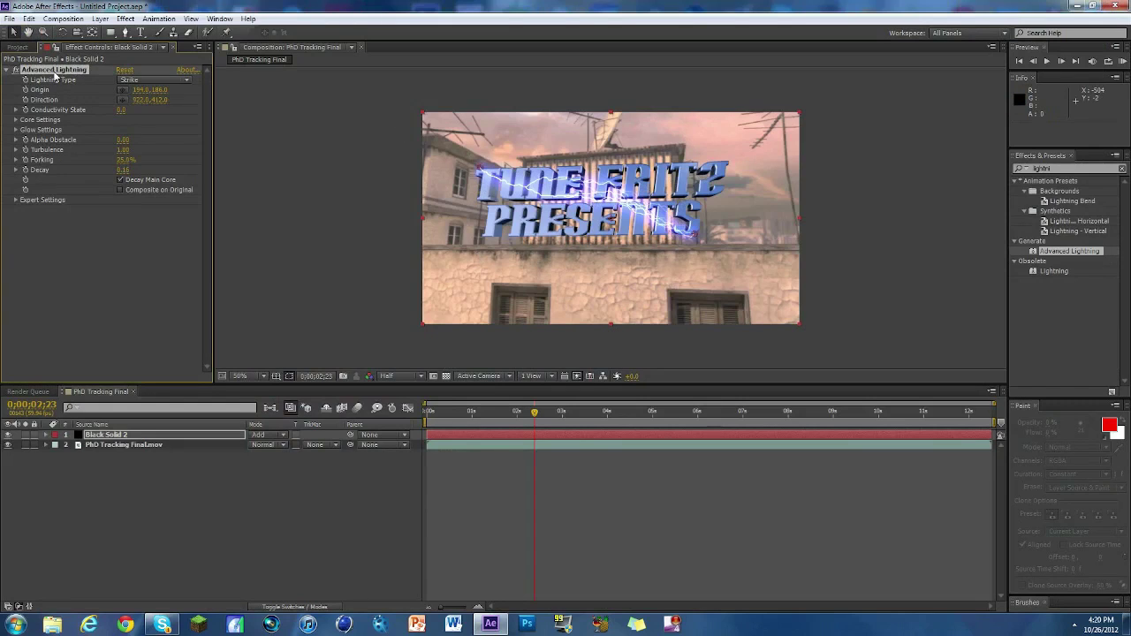
{"action": "left_click", "coordinate": [106, 434]}
{"action": "key", "text": "Delete"}
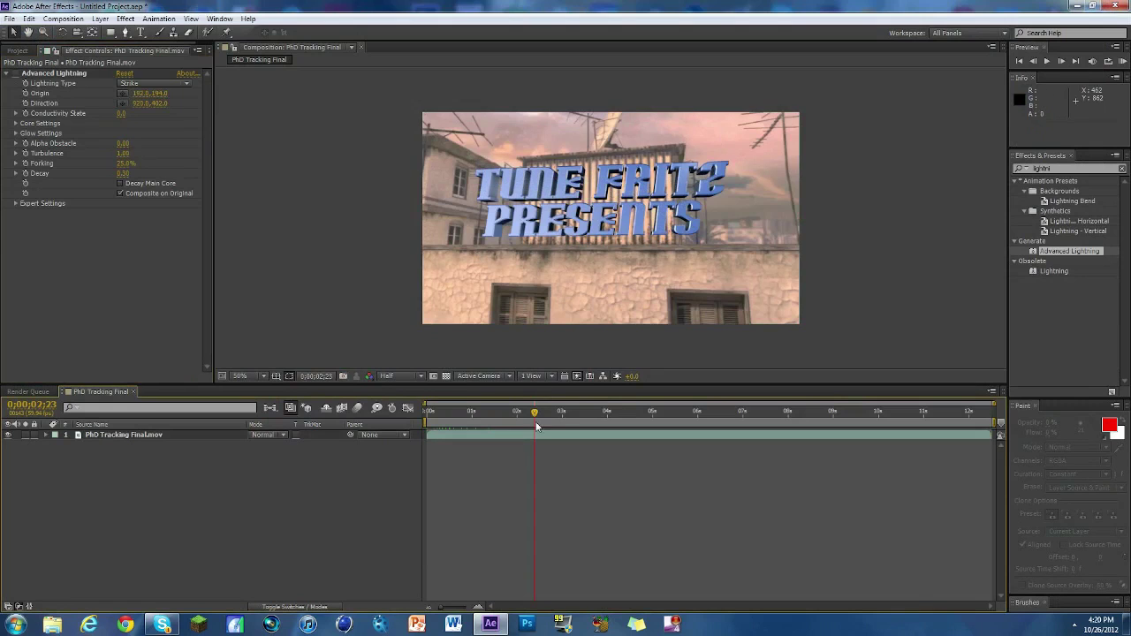
{"action": "mouse_move", "coordinate": [518, 421]}
{"action": "left_mouse_down"}
{"action": "mouse_move", "coordinate": [424, 412]}
{"action": "mouse_move", "coordinate": [810, 420]}
{"action": "mouse_move", "coordinate": [694, 405]}
{"action": "mouse_move", "coordinate": [519, 416]}
{"action": "left_mouse_up"}
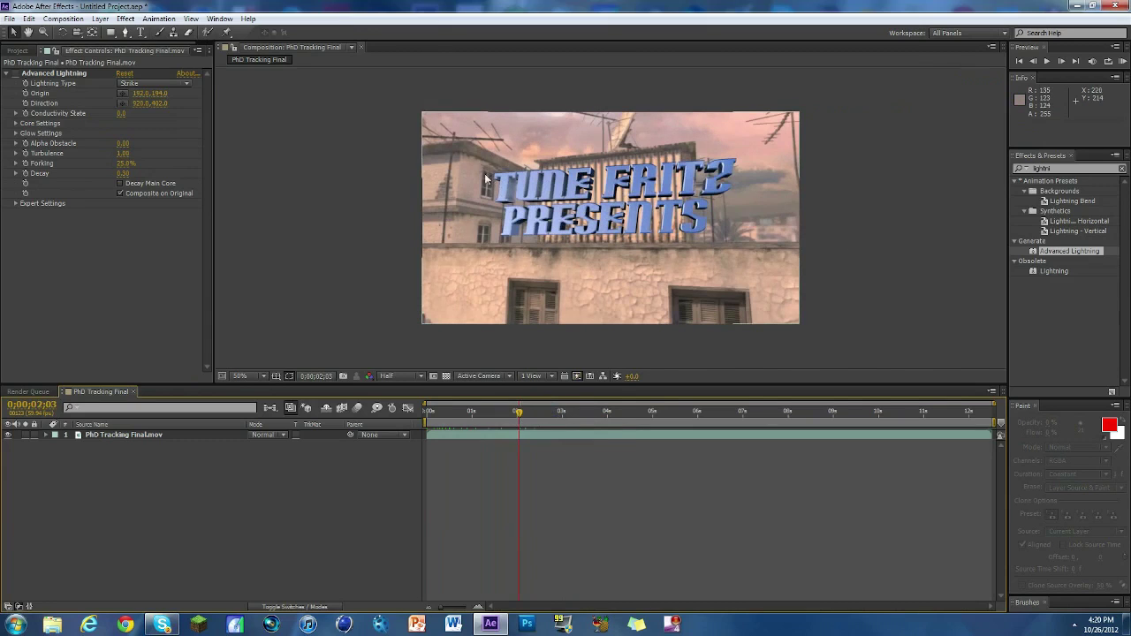
Remove the Advanced Lightning effect from PhD Tracking Final.mov and deselect all layers.
{"action": "left_click", "coordinate": [50, 76]}
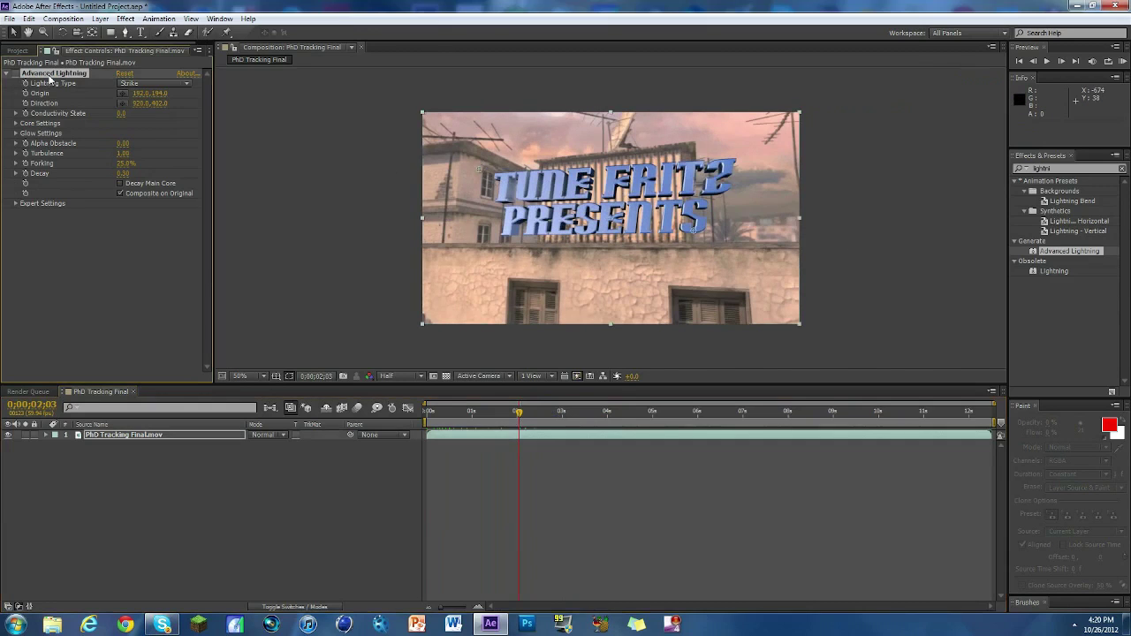
{"action": "key", "text": "Delete"}
{"action": "left_click", "coordinate": [110, 479]}
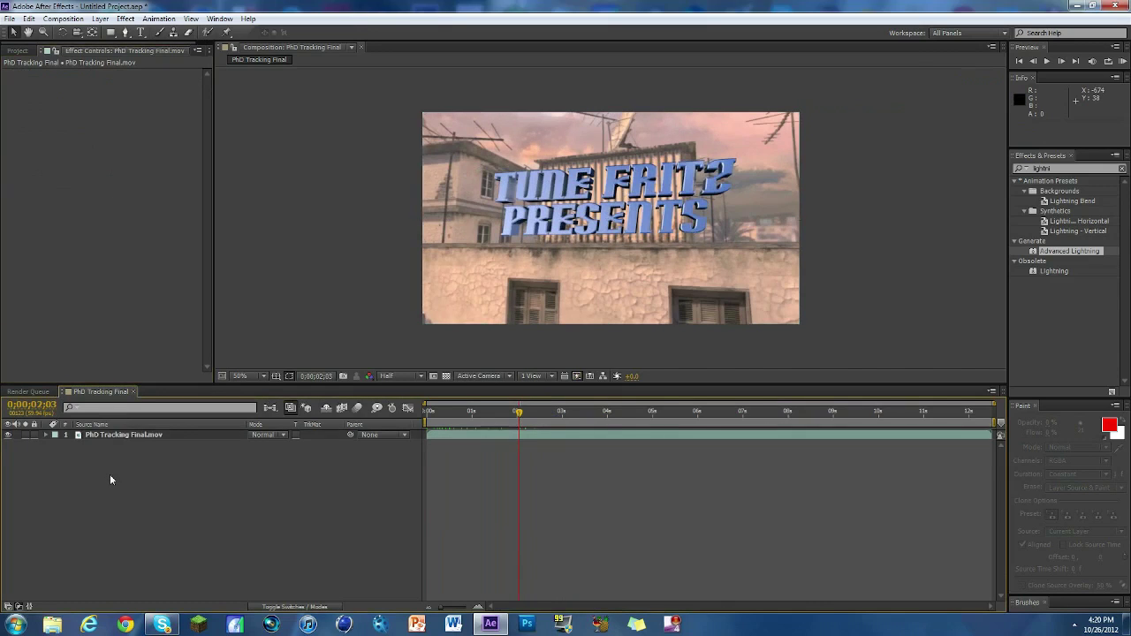
Add a new black solid layer to the composition.
{"action": "right_click", "coordinate": [111, 480]}
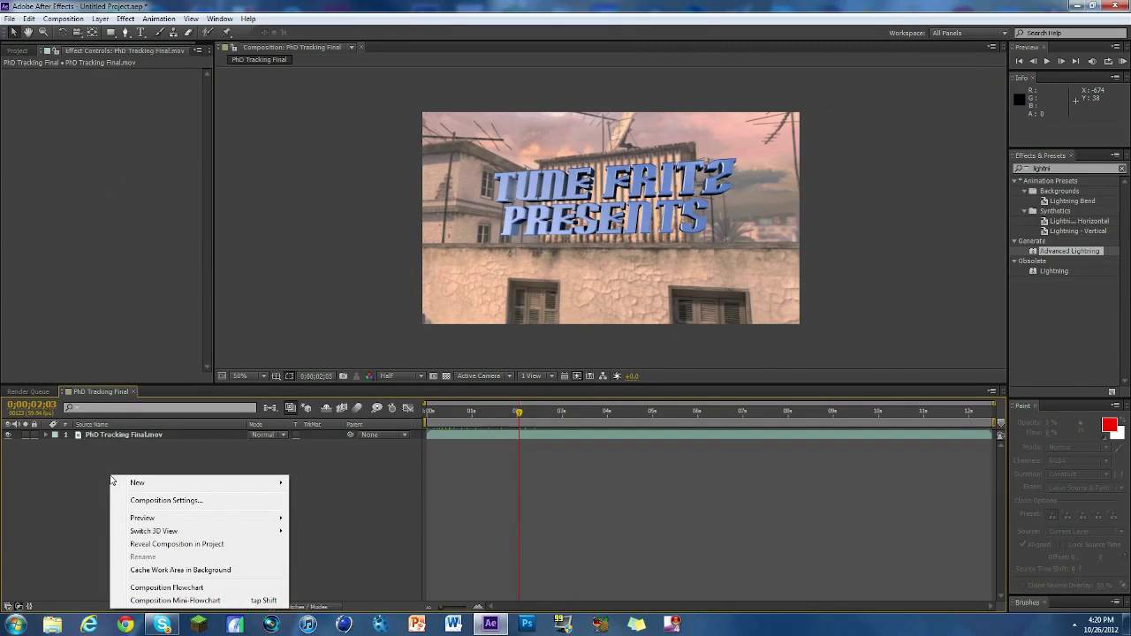
{"action": "mouse_move", "coordinate": [137, 484]}
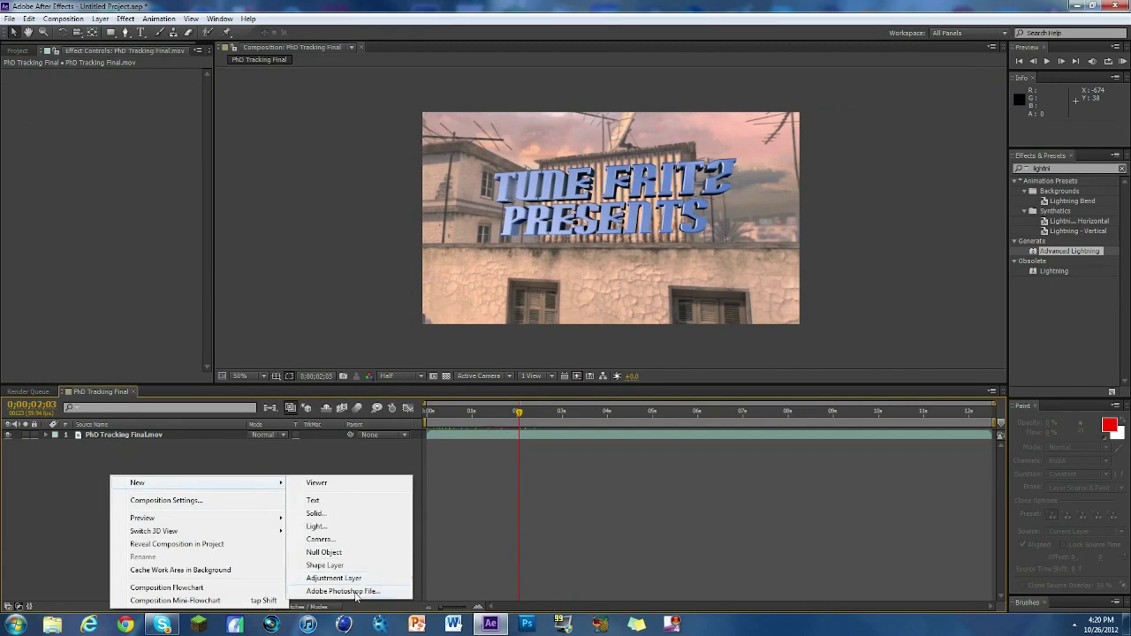
{"action": "left_click", "coordinate": [347, 515]}
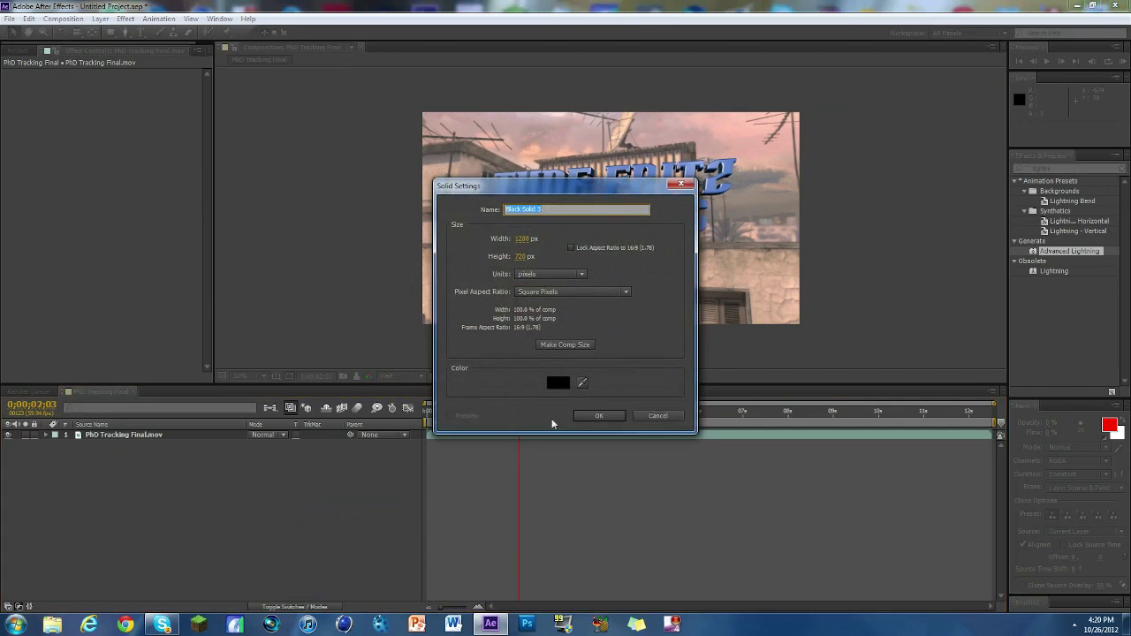
{"action": "left_click", "coordinate": [597, 416]}
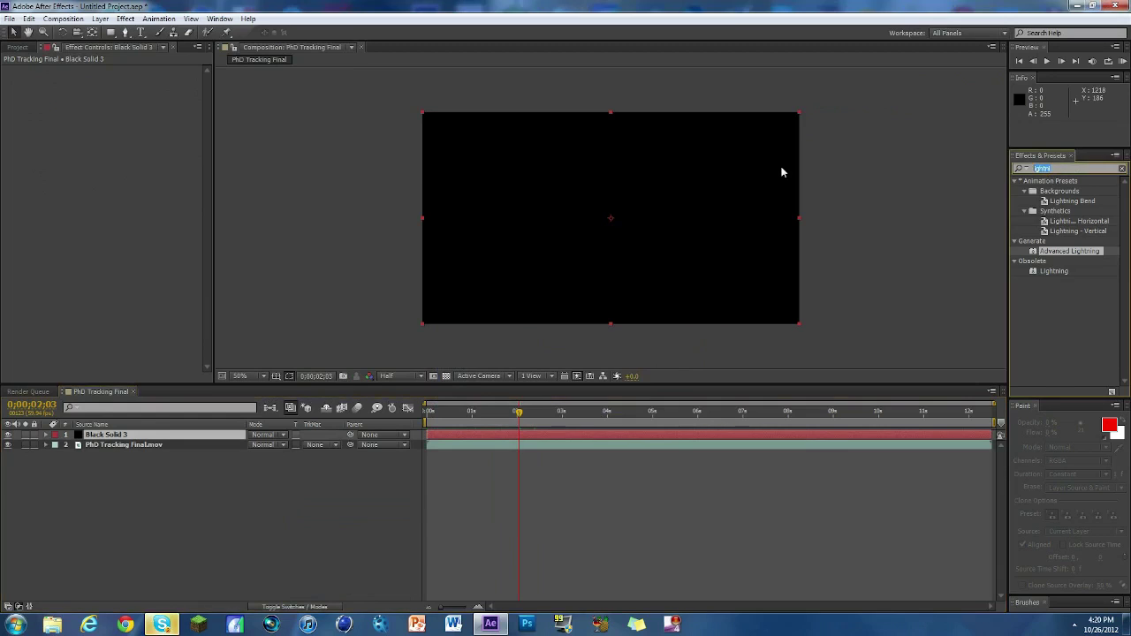
Apply Advanced Lightning to Black Solid 3, aiming the bolt from the title's upper left toward the right.
{"action": "type", "text": "lightning"}
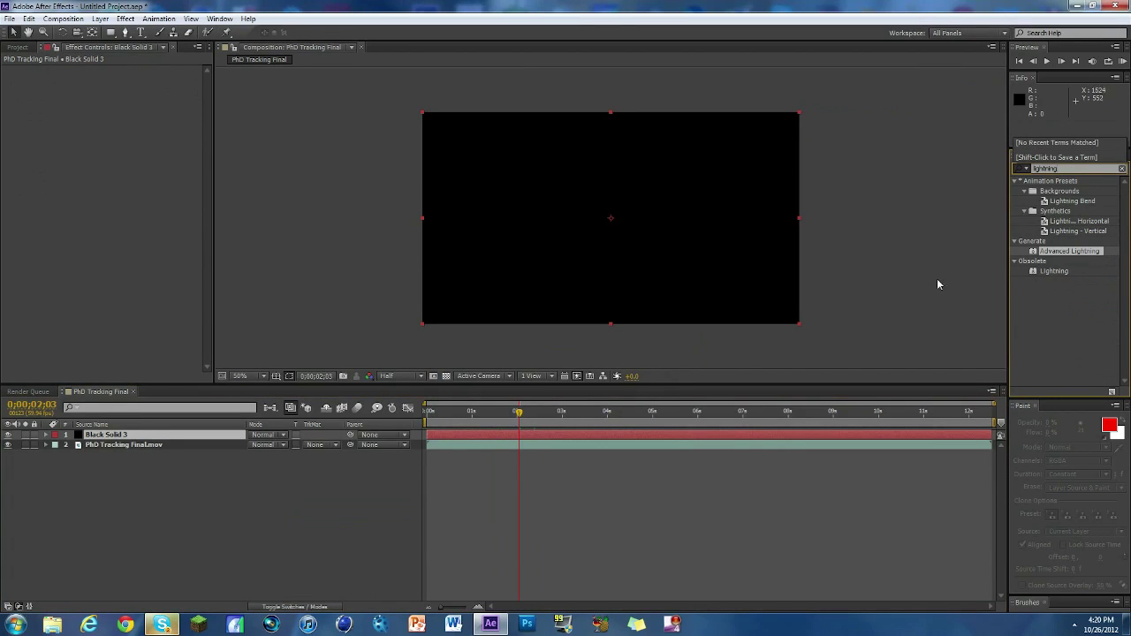
{"action": "left_click", "coordinate": [1063, 318]}
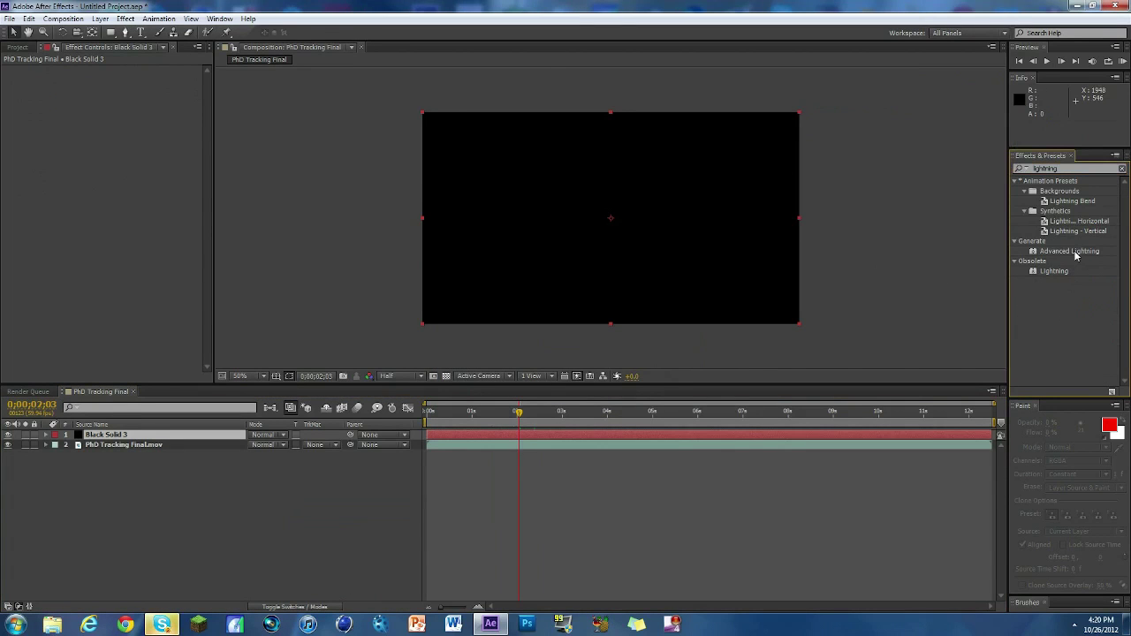
{"action": "left_click_drag", "start_coordinate": [1063, 274], "coordinate": [585, 435]}
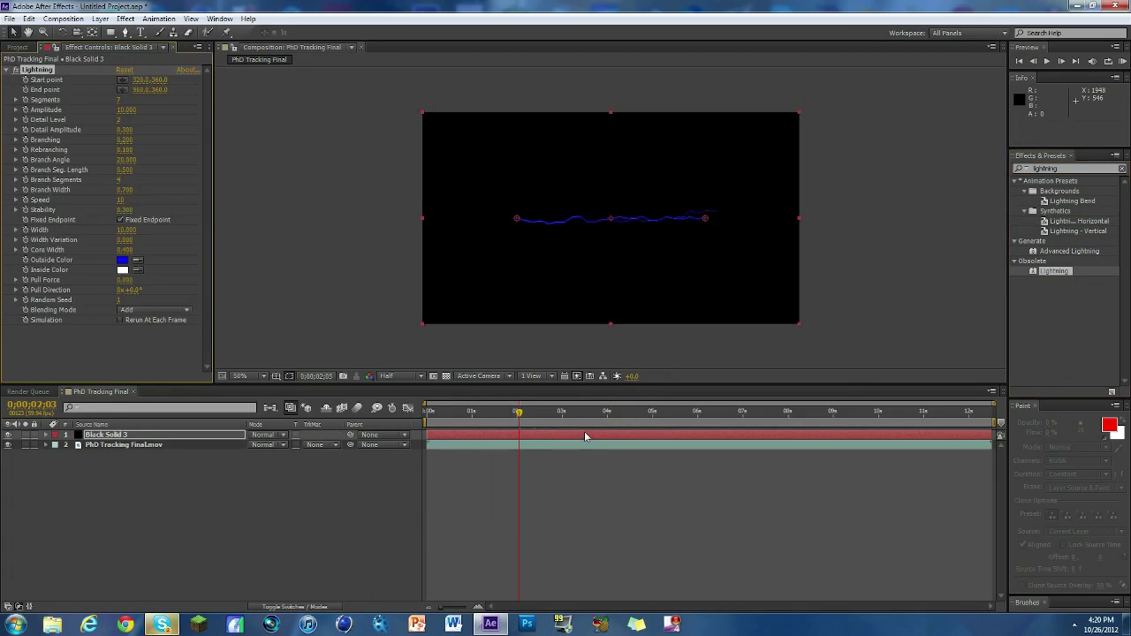
{"action": "key", "text": "Delete"}
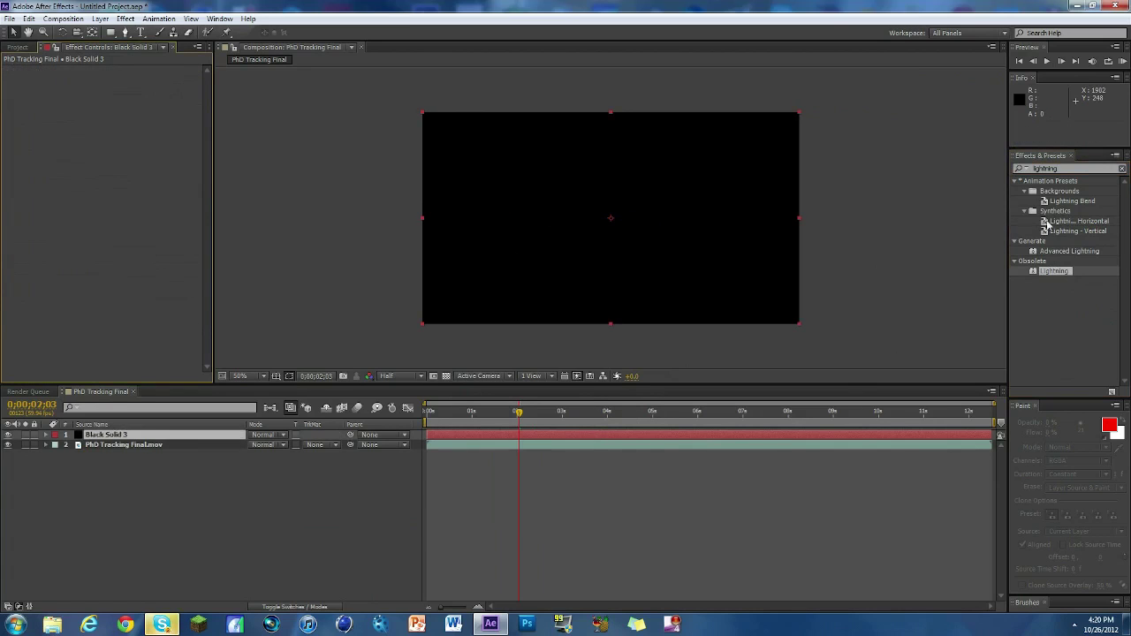
{"action": "left_click_drag", "start_coordinate": [1064, 251], "coordinate": [509, 434]}
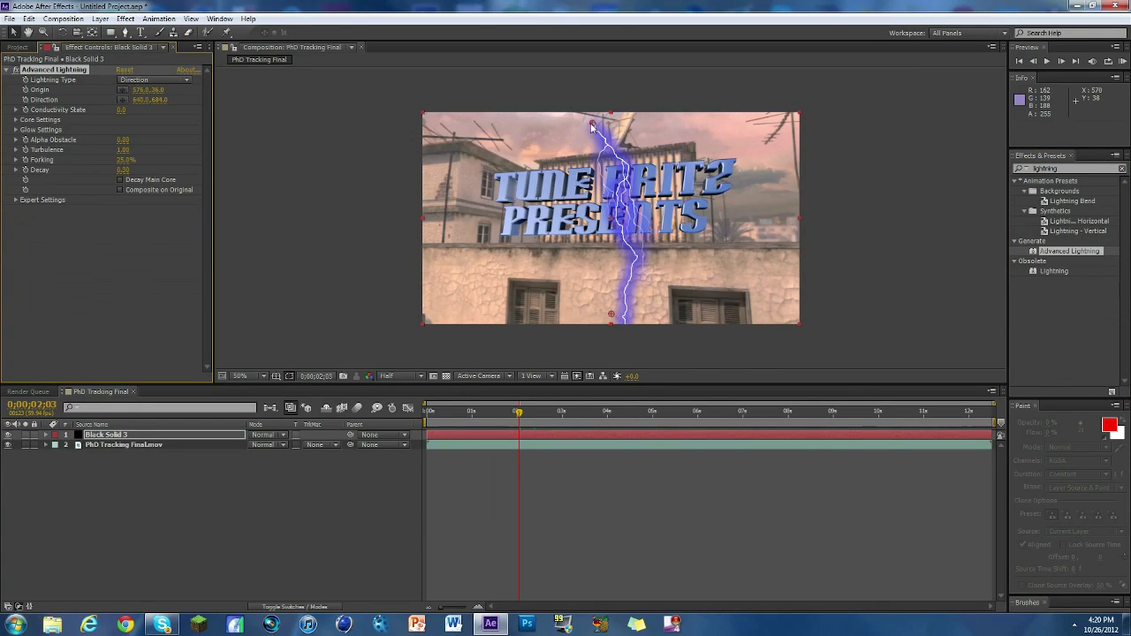
{"action": "left_click_drag", "start_coordinate": [592, 125], "coordinate": [482, 175]}
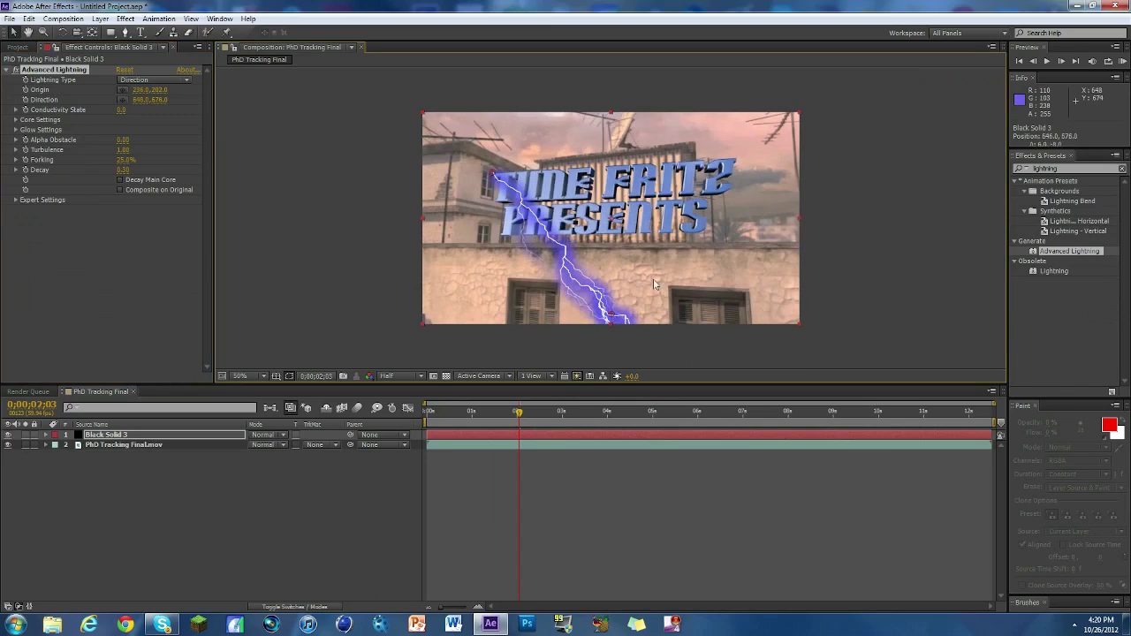
{"action": "left_click_drag", "start_coordinate": [654, 283], "coordinate": [758, 198]}
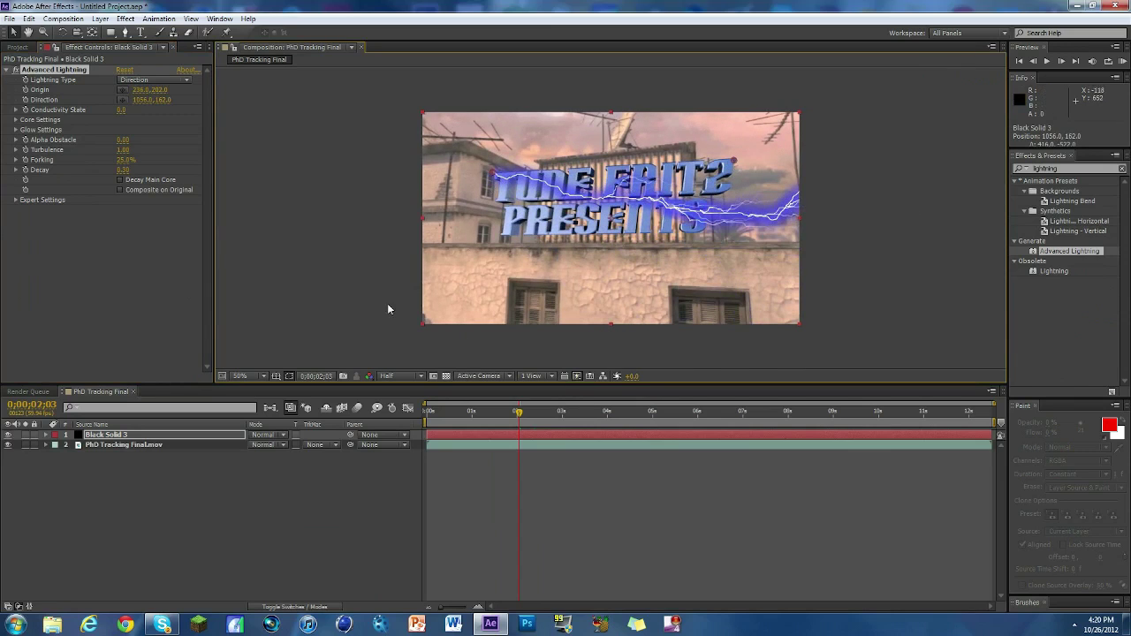
Set Black Solid 3 to Add blending and the lightning type to Strike, ending on the title.
{"action": "left_click", "coordinate": [265, 434]}
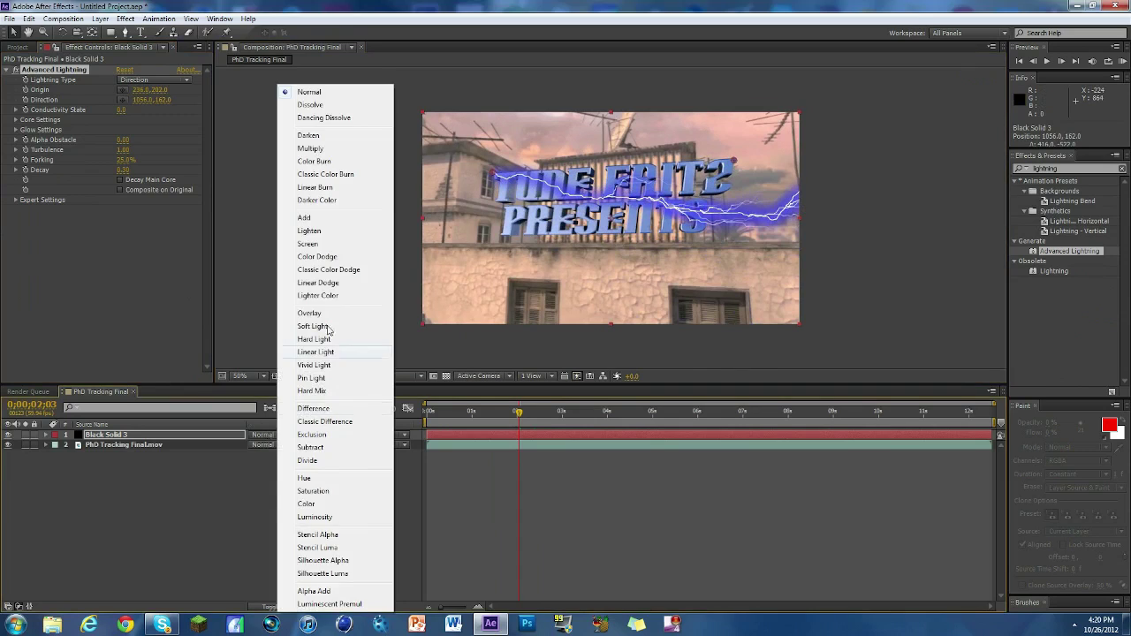
{"action": "left_click", "coordinate": [314, 219]}
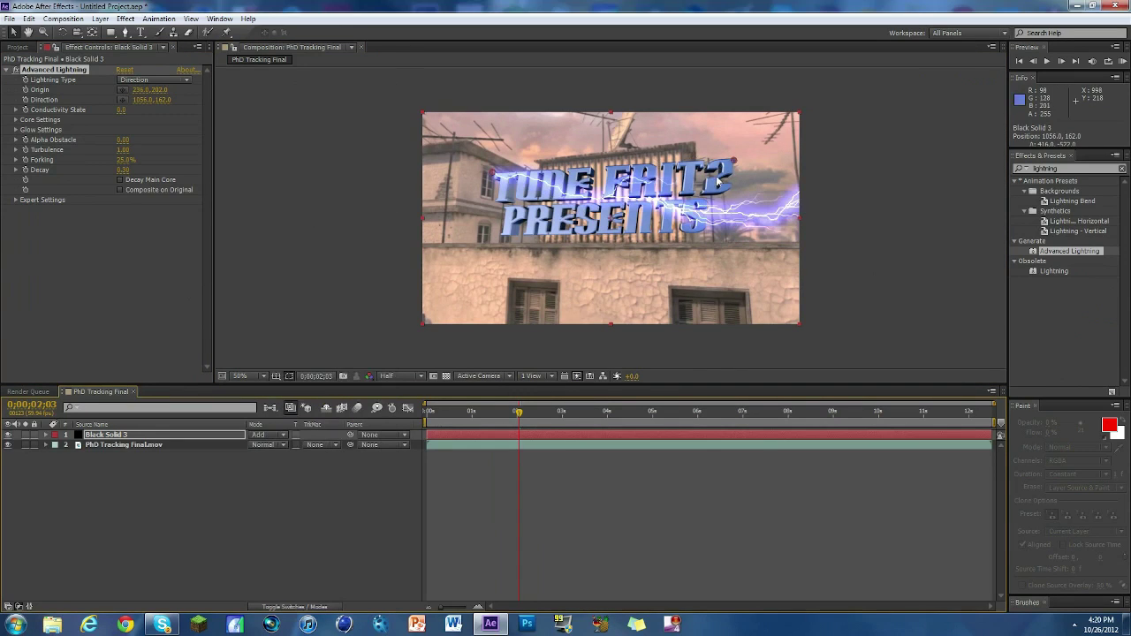
{"action": "left_click", "coordinate": [147, 79]}
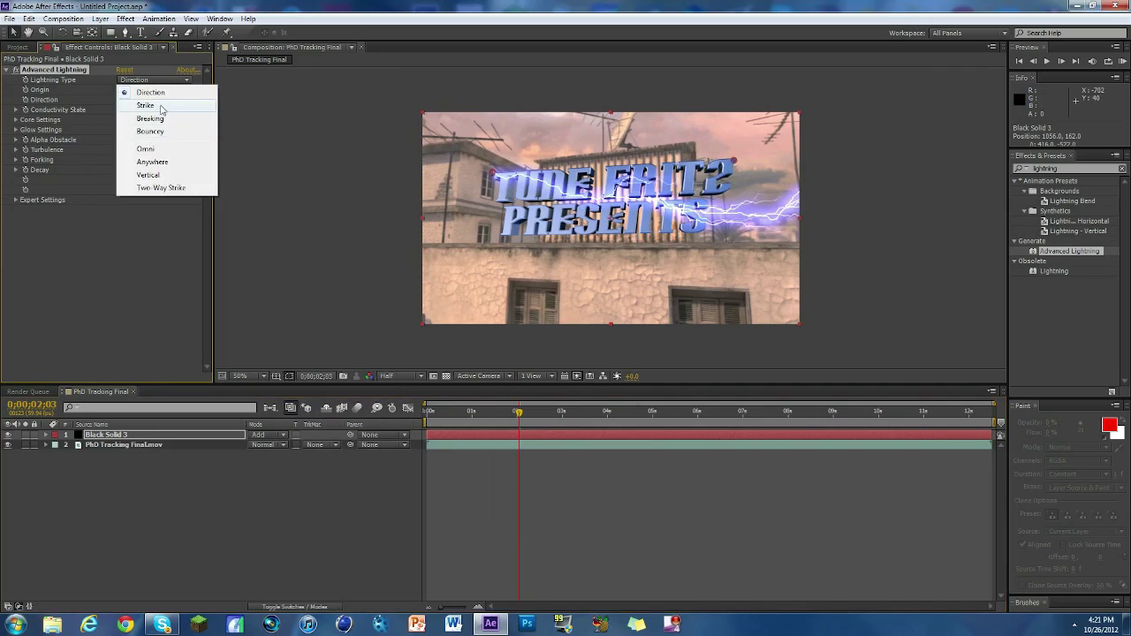
{"action": "left_click", "coordinate": [146, 105]}
{"action": "left_click_drag", "start_coordinate": [708, 181], "coordinate": [703, 231]}
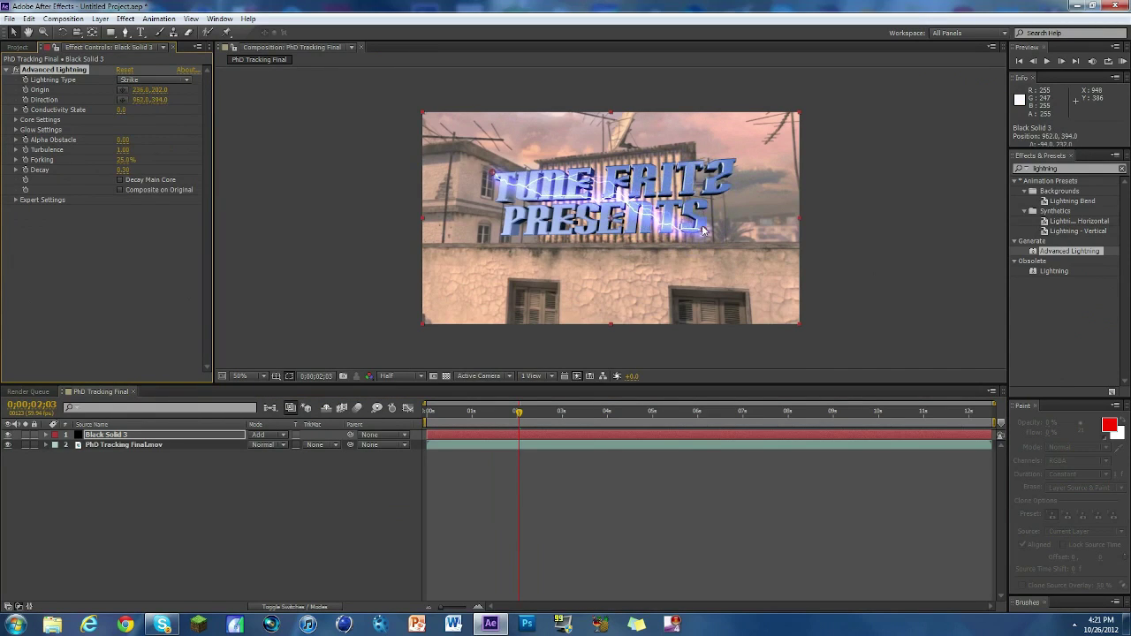
At 0;00;02;04, keyframe the lightning's Origin (236,202) and Direction (964,394).
{"action": "left_click", "coordinate": [500, 413]}
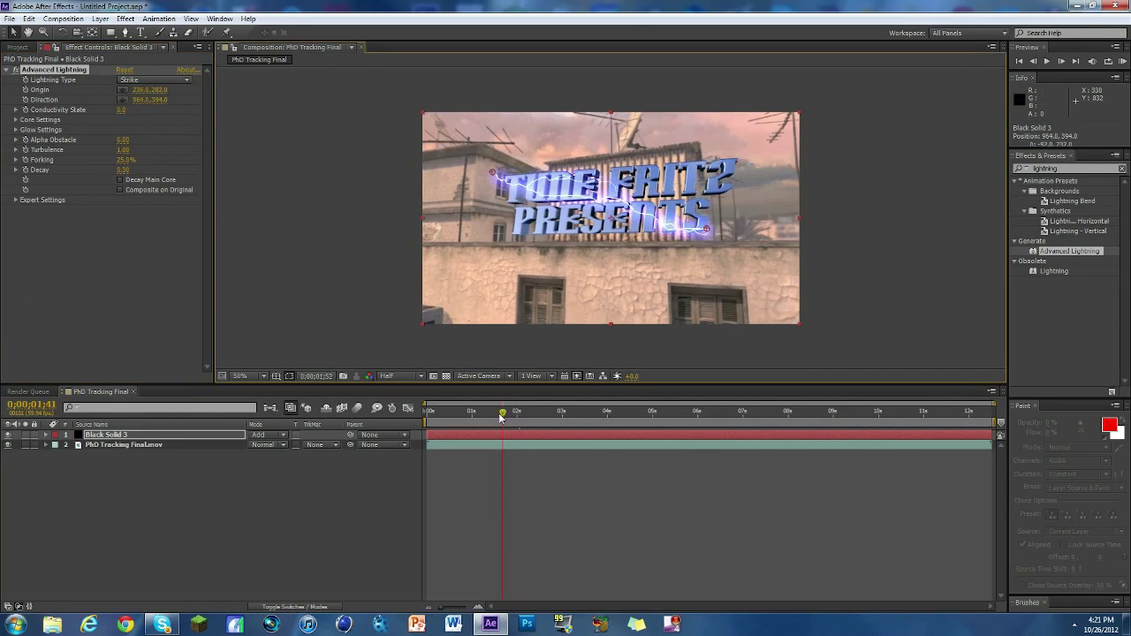
{"action": "mouse_move", "coordinate": [500, 417]}
{"action": "left_mouse_down"}
{"action": "mouse_move", "coordinate": [456, 415]}
{"action": "mouse_move", "coordinate": [550, 412]}
{"action": "mouse_move", "coordinate": [519, 411]}
{"action": "left_mouse_up"}
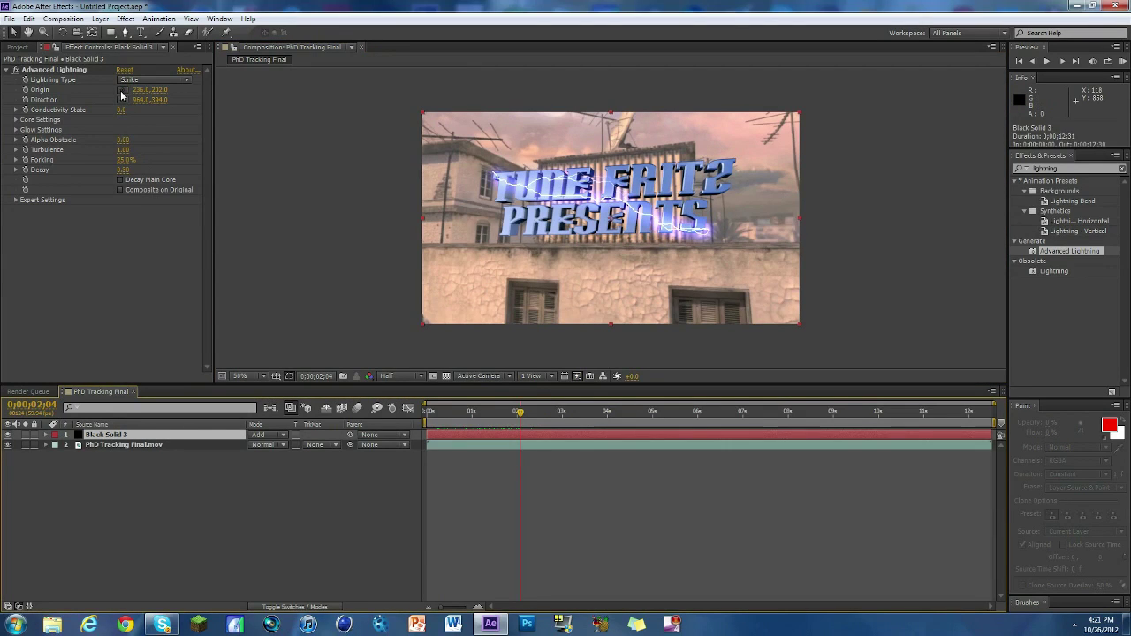
{"action": "left_click", "coordinate": [24, 100]}
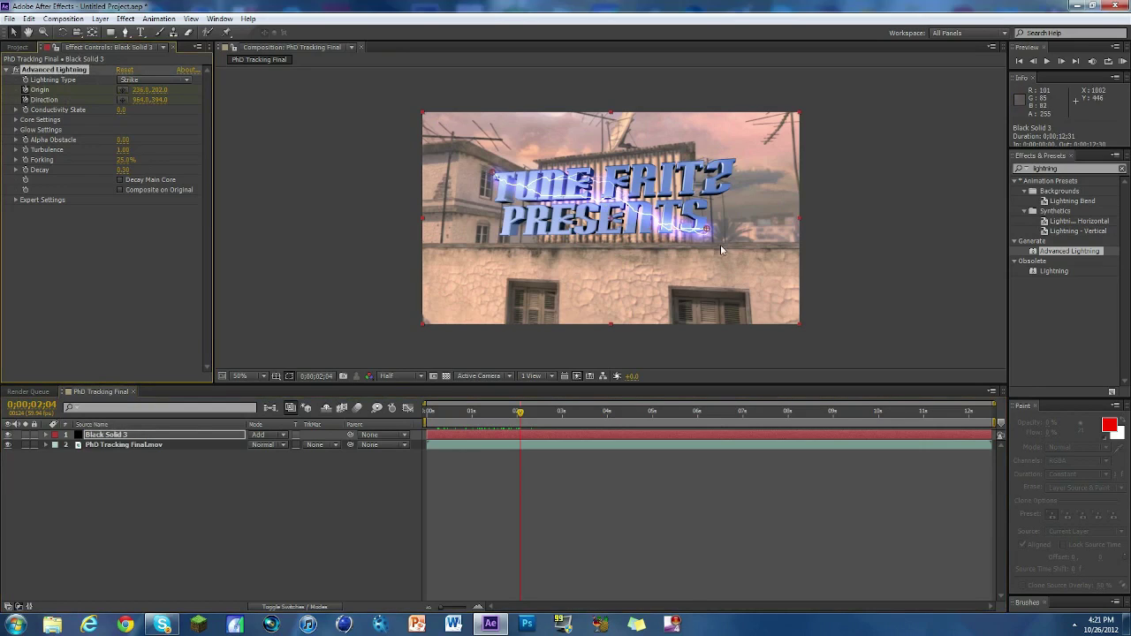
At about 2;27, move the bolt's Origin to 164,190 and Direction to 924,404.
{"action": "left_click", "coordinate": [533, 434]}
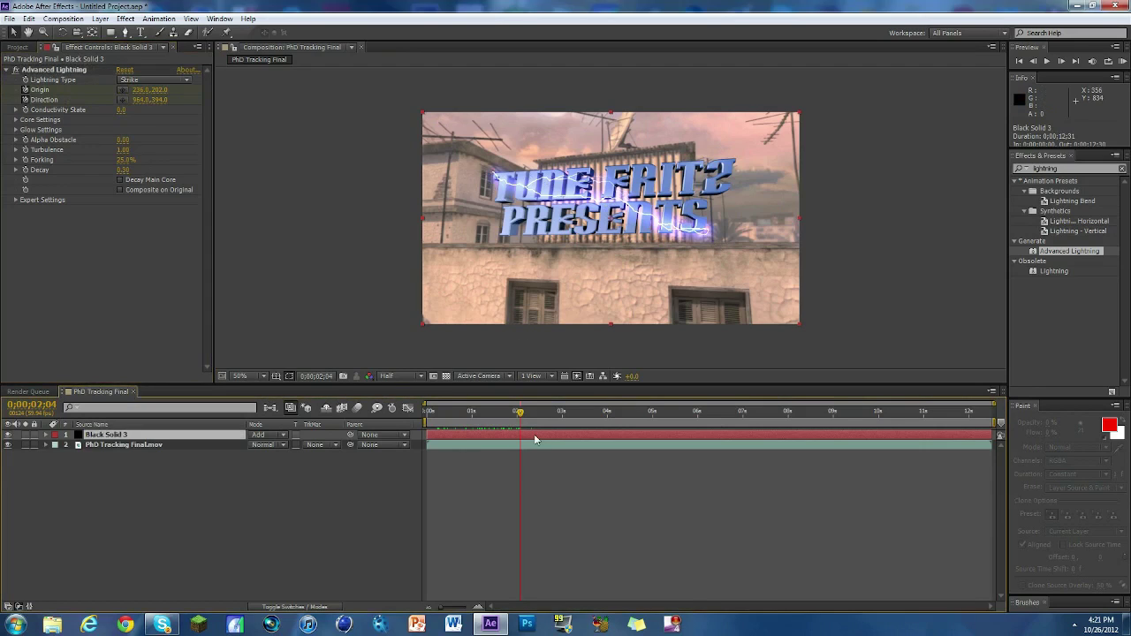
{"action": "key", "text": "u"}
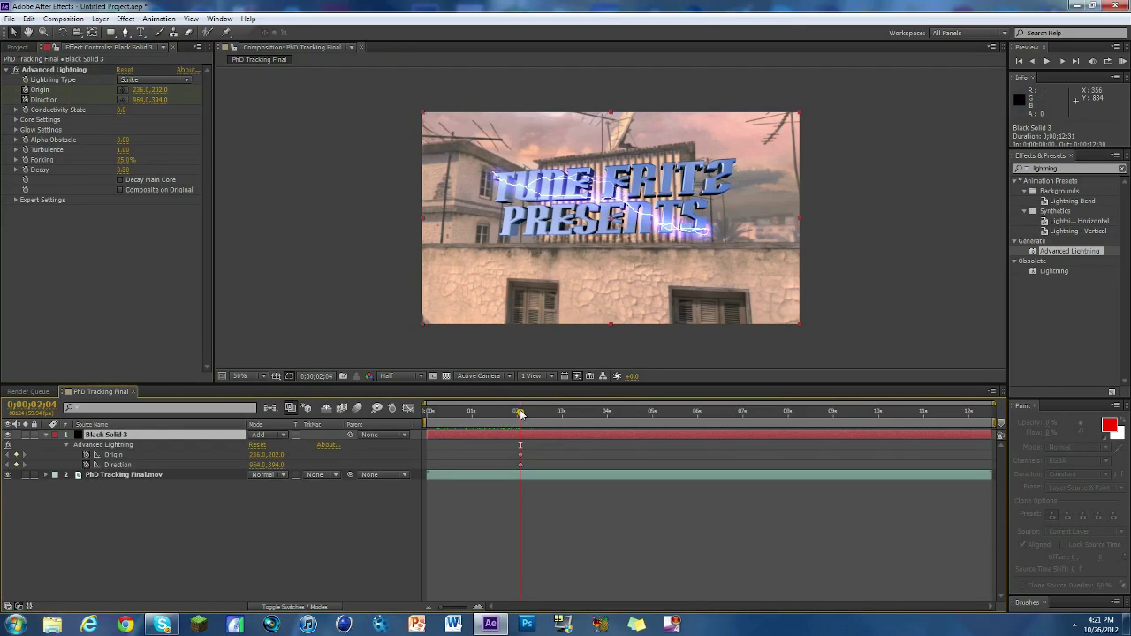
{"action": "key", "text": "space"}
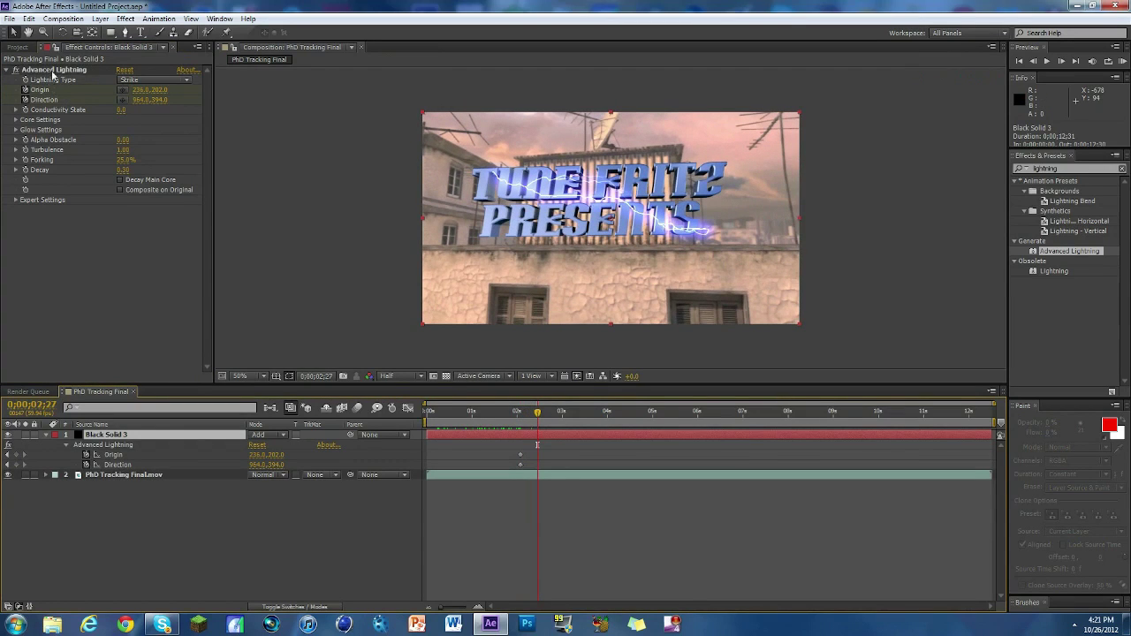
{"action": "left_click", "coordinate": [53, 70]}
{"action": "left_click_drag", "start_coordinate": [496, 175], "coordinate": [471, 167]}
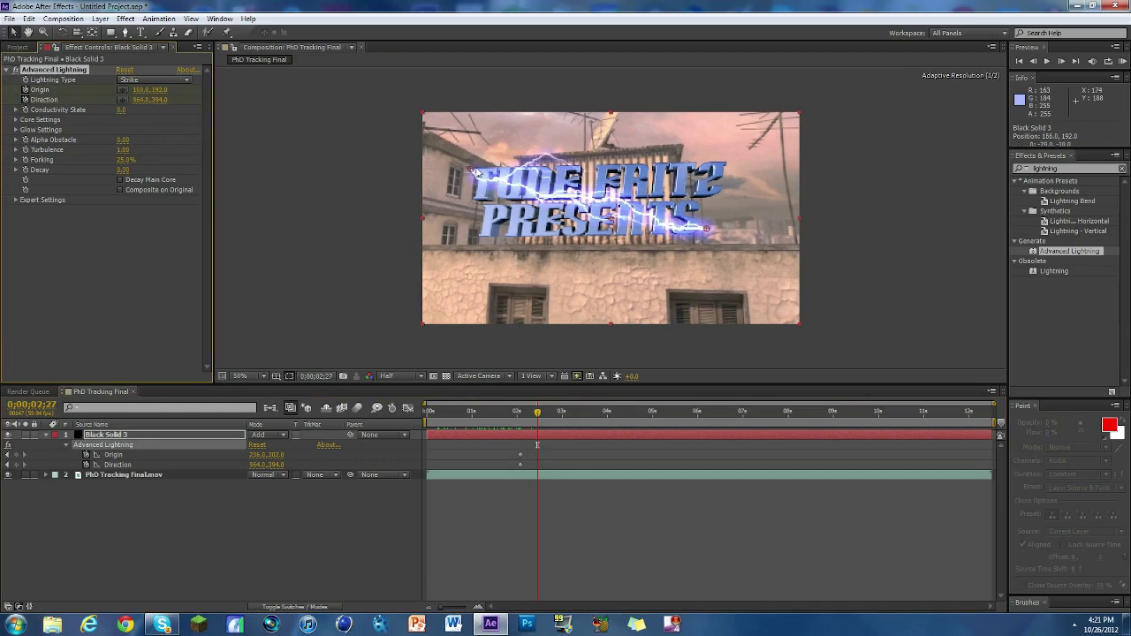
{"action": "left_click_drag", "start_coordinate": [704, 231], "coordinate": [692, 235]}
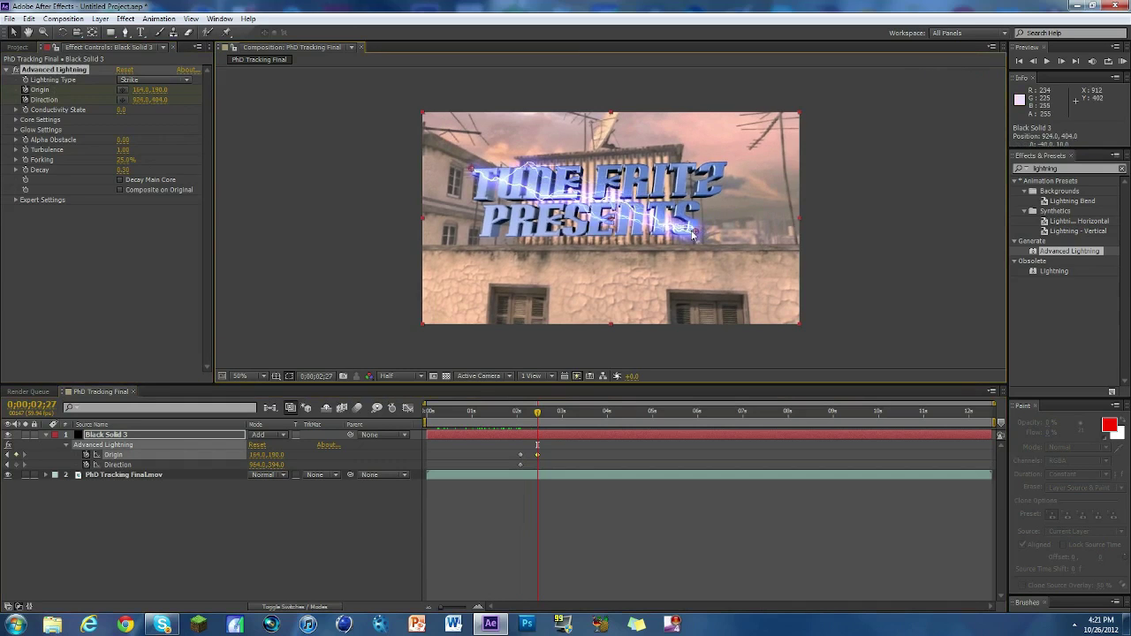
Trim Black Solid 3 to start at 2;04.
{"action": "left_click_drag", "start_coordinate": [537, 412], "coordinate": [518, 415]}
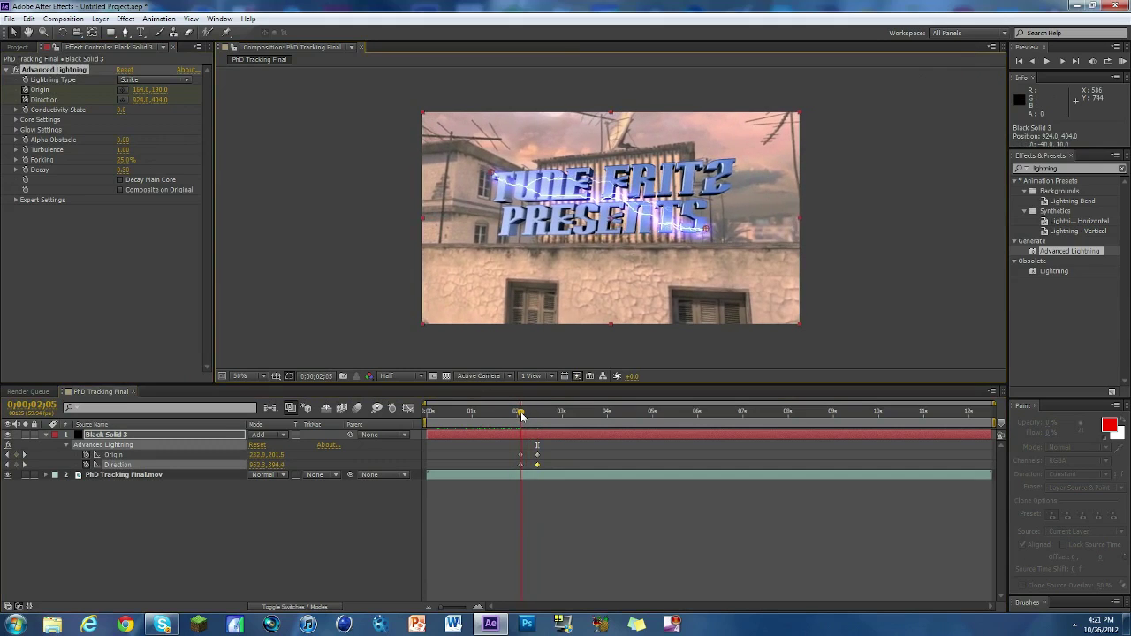
{"action": "left_click_drag", "start_coordinate": [519, 415], "coordinate": [521, 414]}
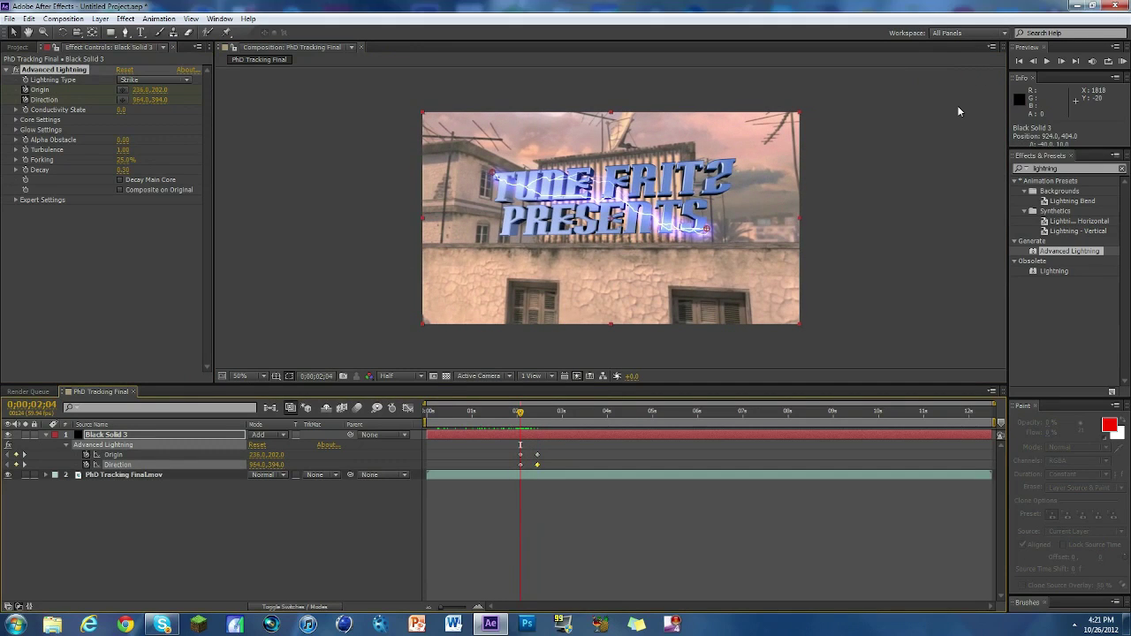
{"action": "key", "text": "alt+bracketleft"}
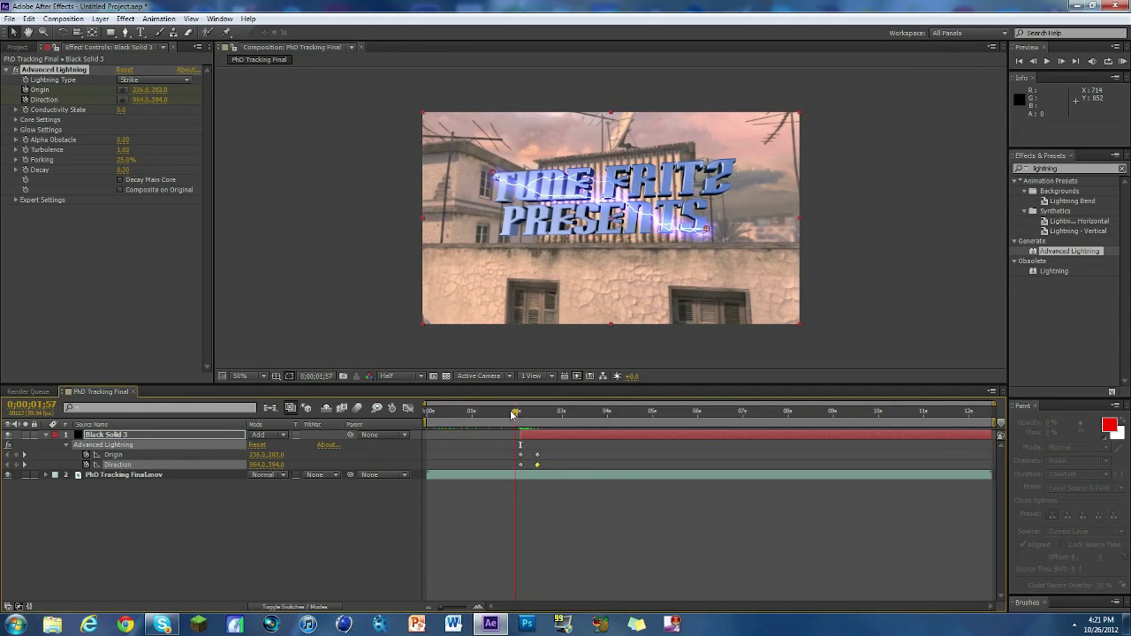
Add later keyframes (Direction 876,410 then 888,420, Origin 176,176) and end the layer at 3;41.
{"action": "left_click_drag", "start_coordinate": [513, 415], "coordinate": [562, 414]}
{"action": "left_click_drag", "start_coordinate": [695, 232], "coordinate": [679, 237]}
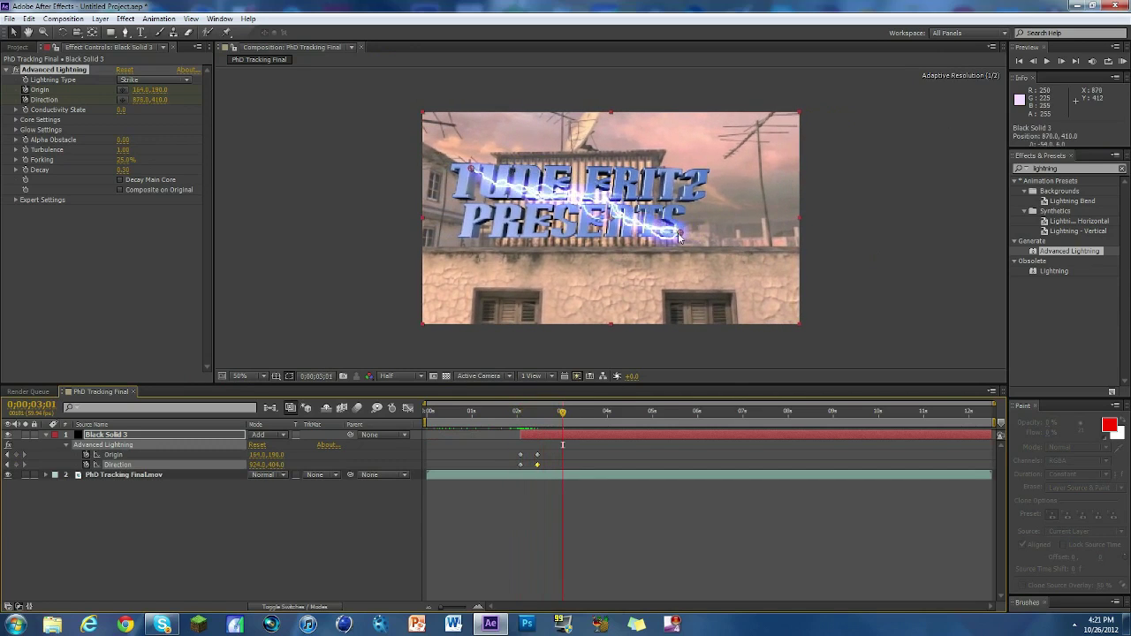
{"action": "left_click_drag", "start_coordinate": [470, 167], "coordinate": [454, 166]}
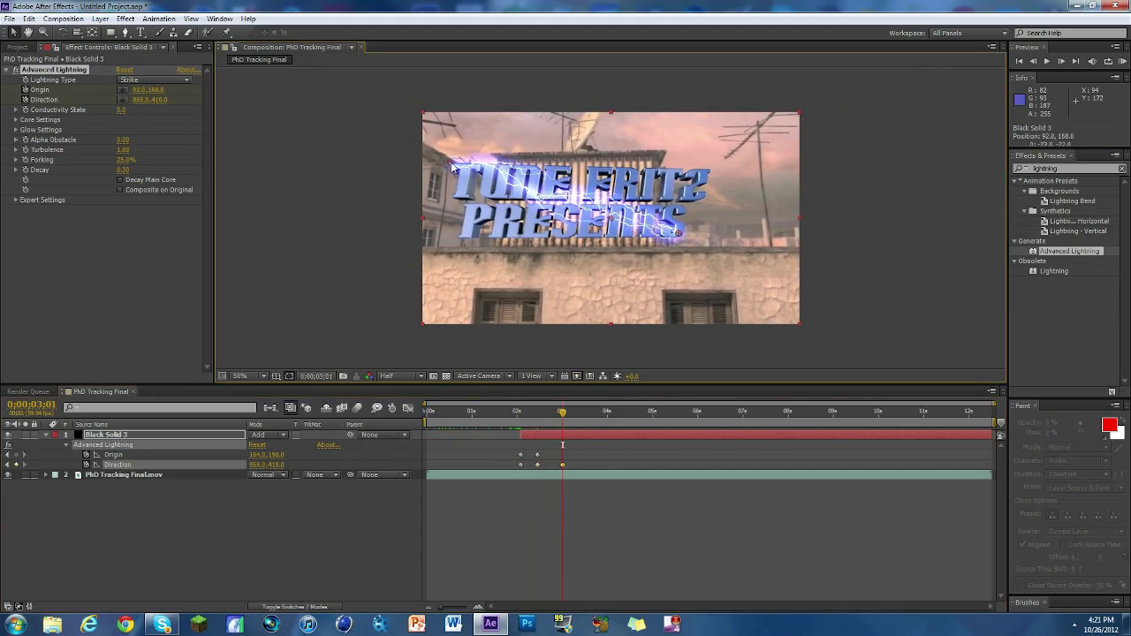
{"action": "left_click_drag", "start_coordinate": [556, 414], "coordinate": [593, 414]}
{"action": "left_click_drag", "start_coordinate": [681, 233], "coordinate": [687, 236]}
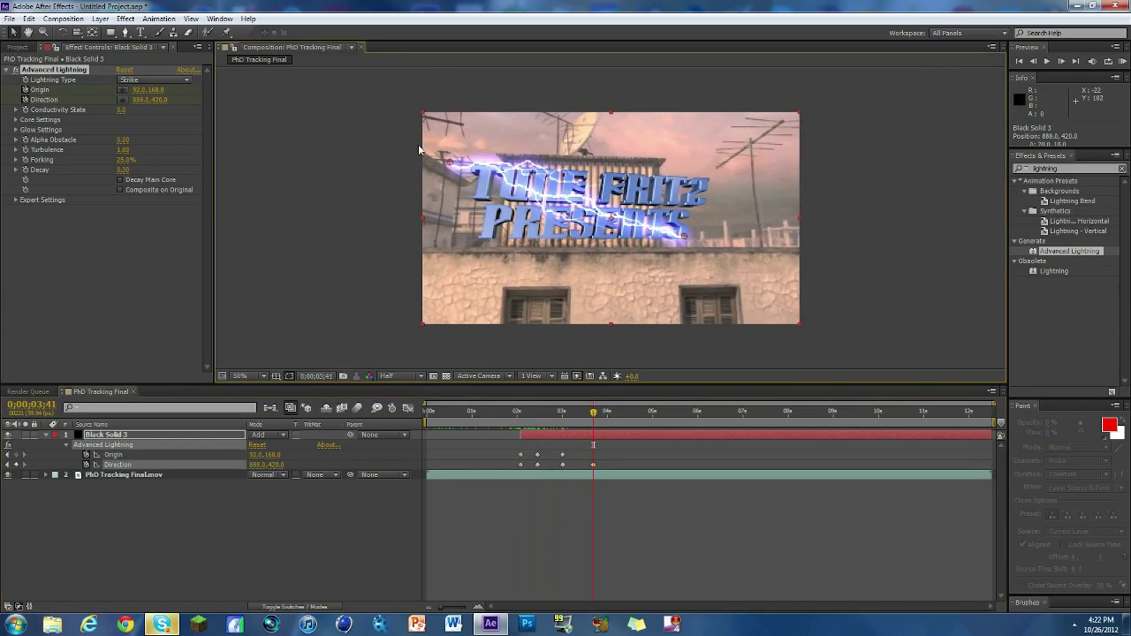
{"action": "left_click_drag", "start_coordinate": [450, 163], "coordinate": [471, 165]}
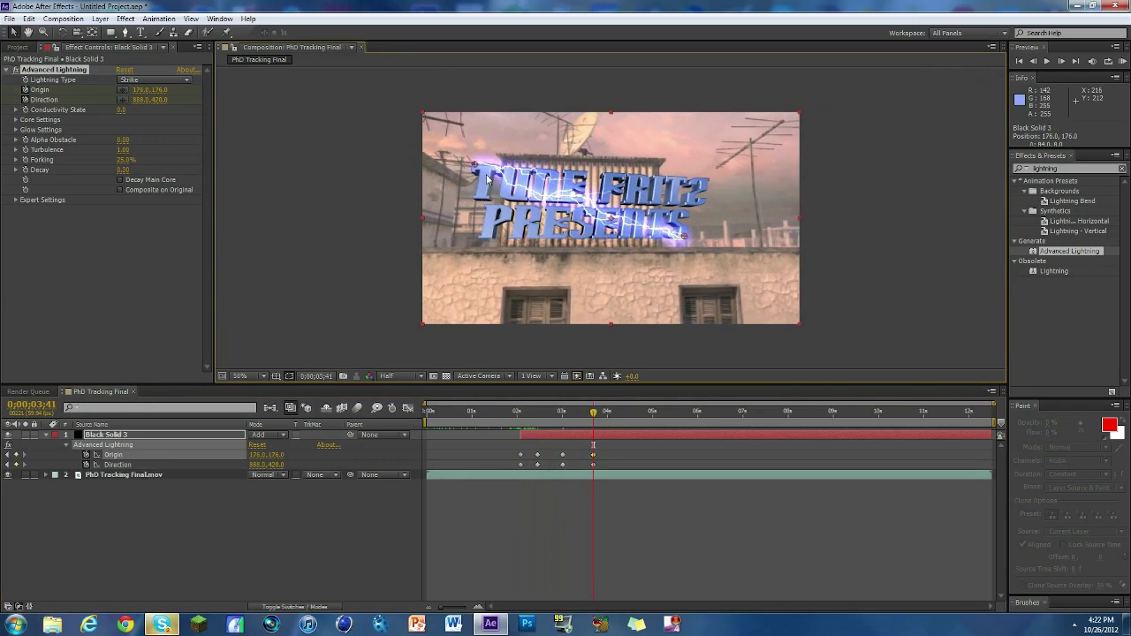
{"action": "key", "text": "alt+bracketright"}
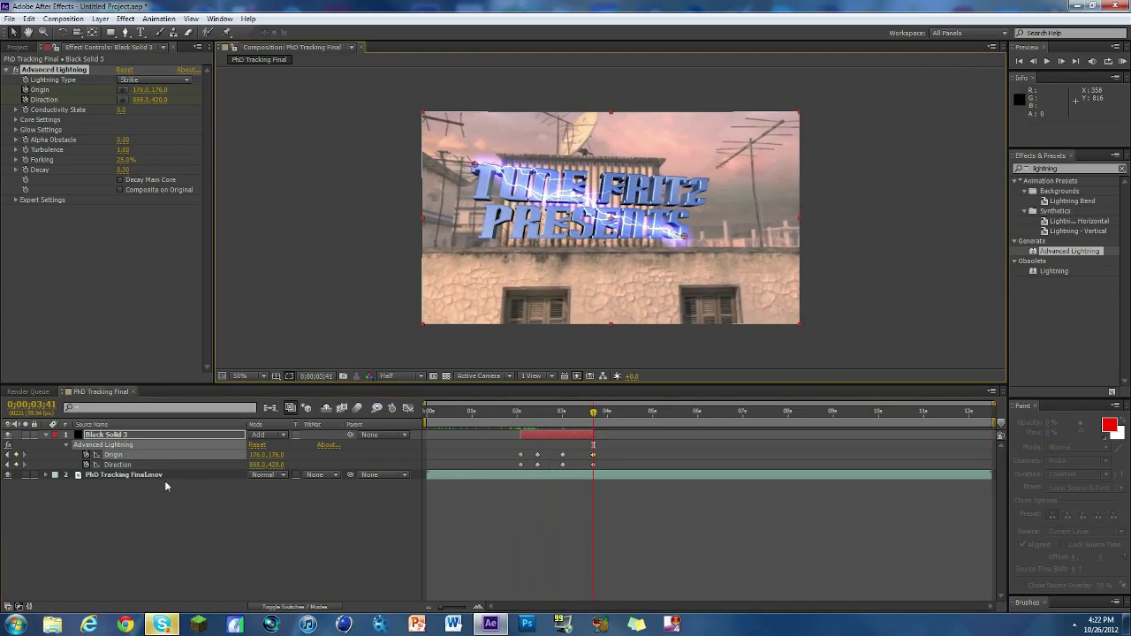
{"action": "left_click_drag", "start_coordinate": [594, 413], "coordinate": [519, 414]}
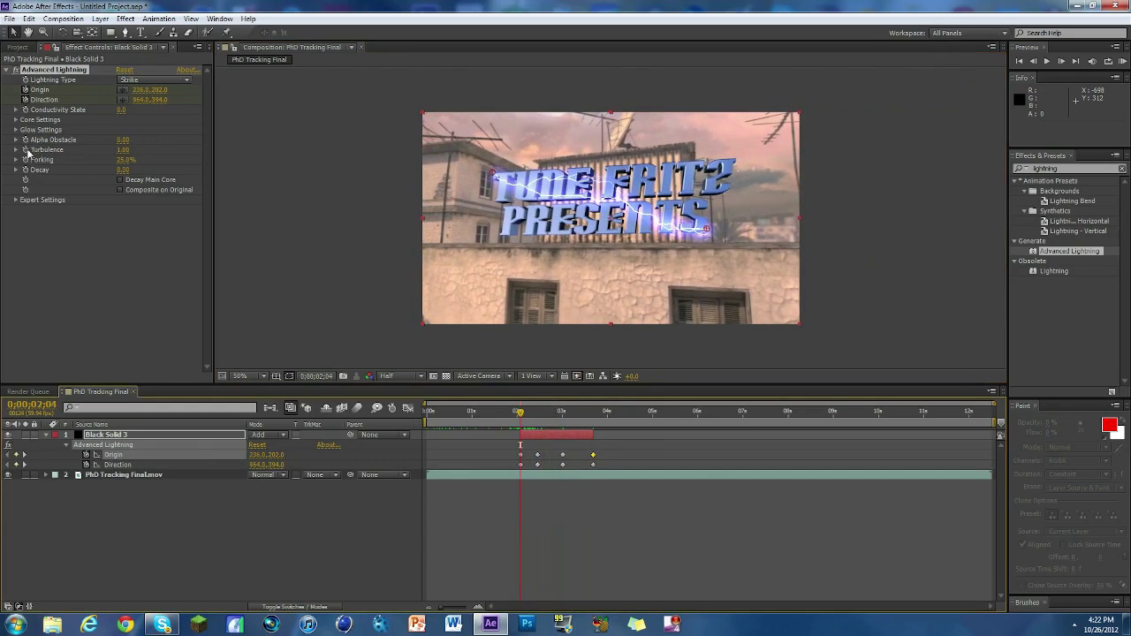
Raise the lightning's Conductivity State to about 143.3 at 3;41.
{"action": "left_click", "coordinate": [27, 110]}
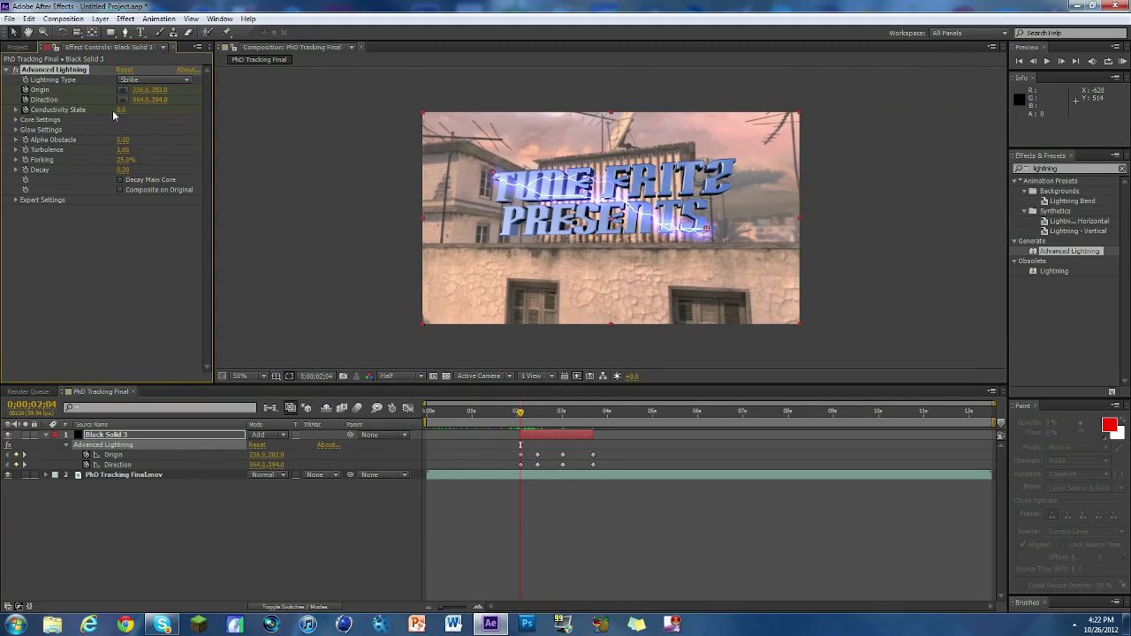
{"action": "left_click_drag", "start_coordinate": [531, 415], "coordinate": [593, 414]}
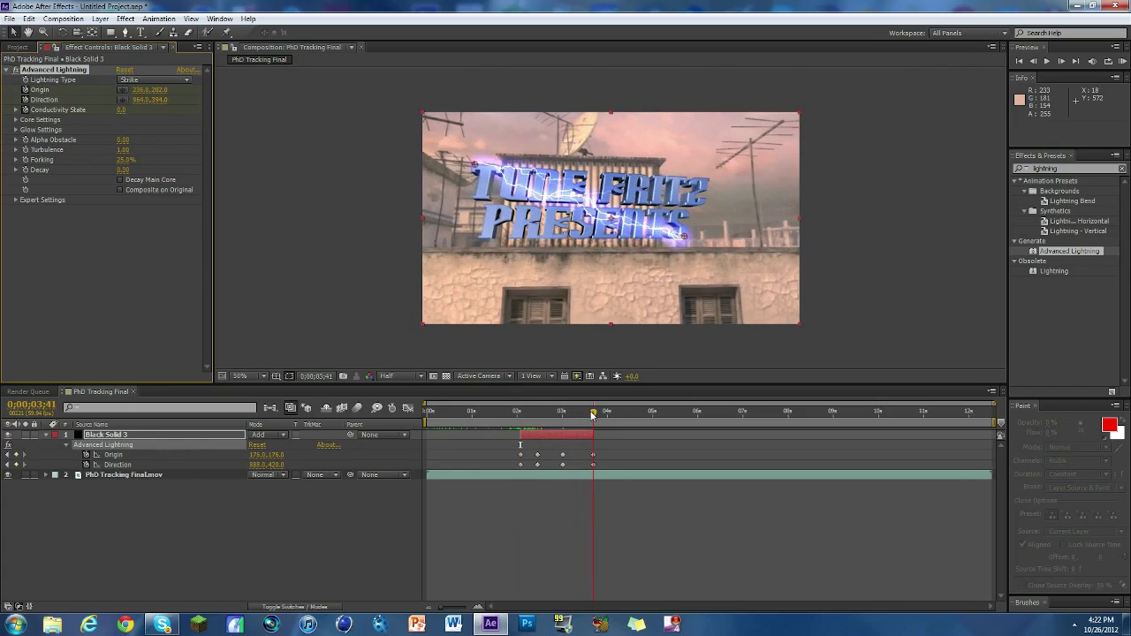
{"action": "left_click", "coordinate": [86, 70]}
{"action": "left_click_drag", "start_coordinate": [151, 112], "coordinate": [256, 112]}
{"action": "left_click_drag", "start_coordinate": [598, 415], "coordinate": [570, 415]}
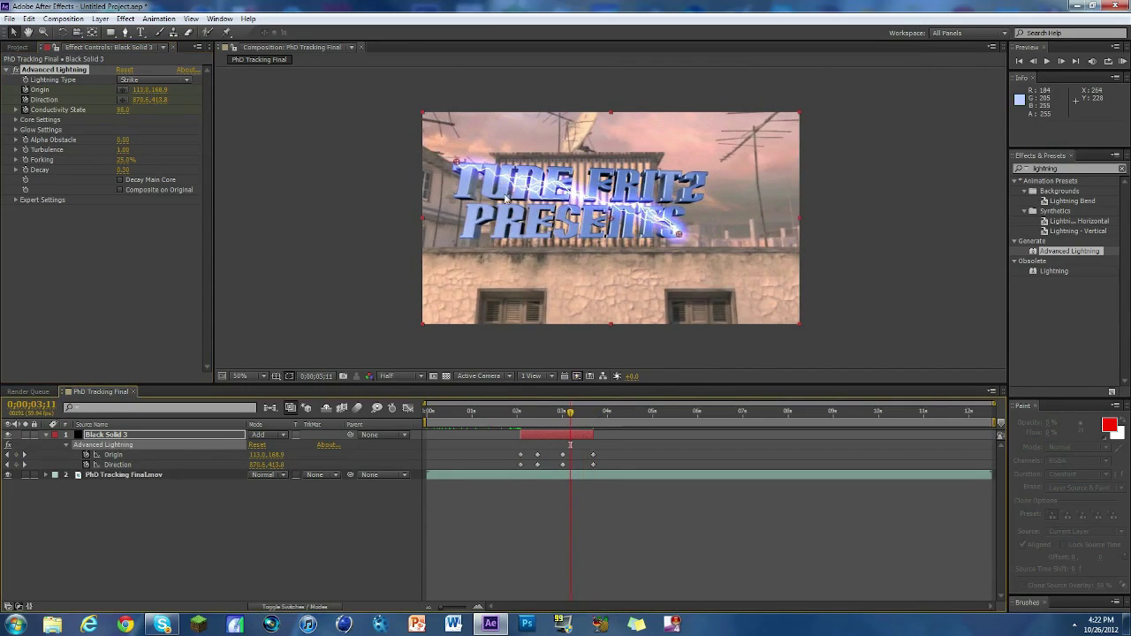
Start the work area at about 1;52 and reveal the solid's changed properties.
{"action": "left_click_drag", "start_coordinate": [430, 421], "coordinate": [509, 422]}
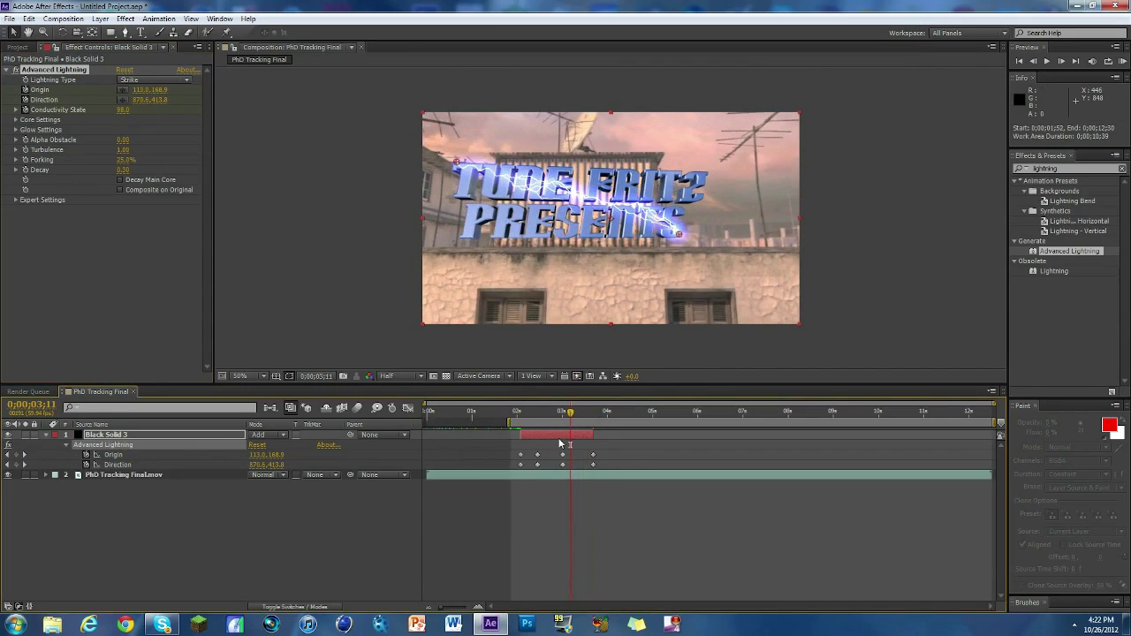
{"action": "left_click", "coordinate": [559, 443]}
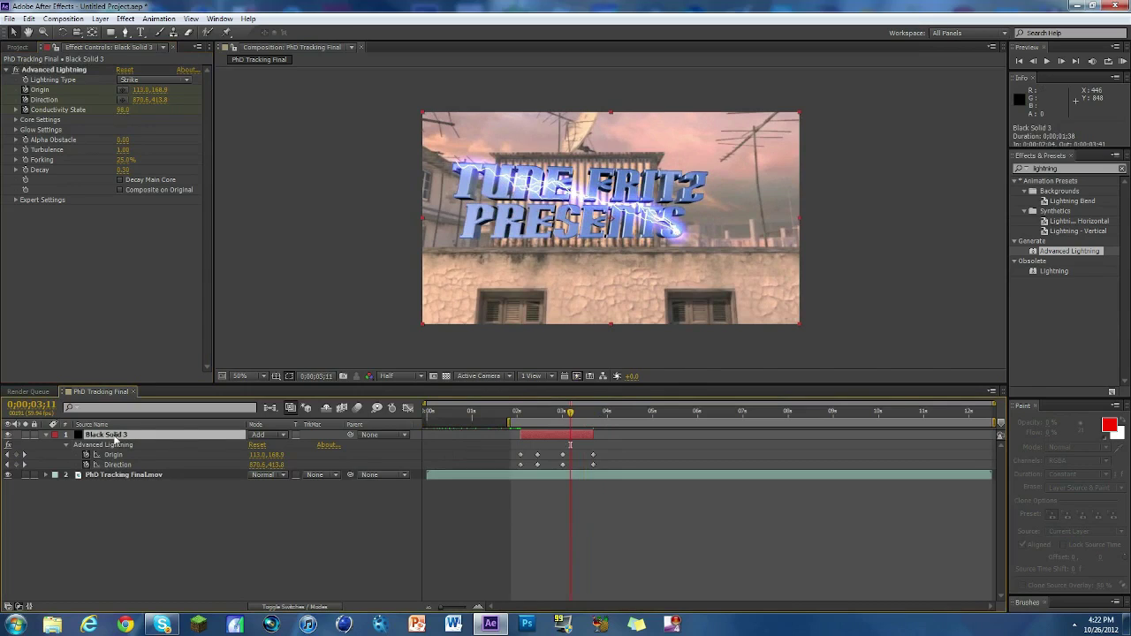
{"action": "key", "text": "u"}
{"action": "key", "text": "u"}
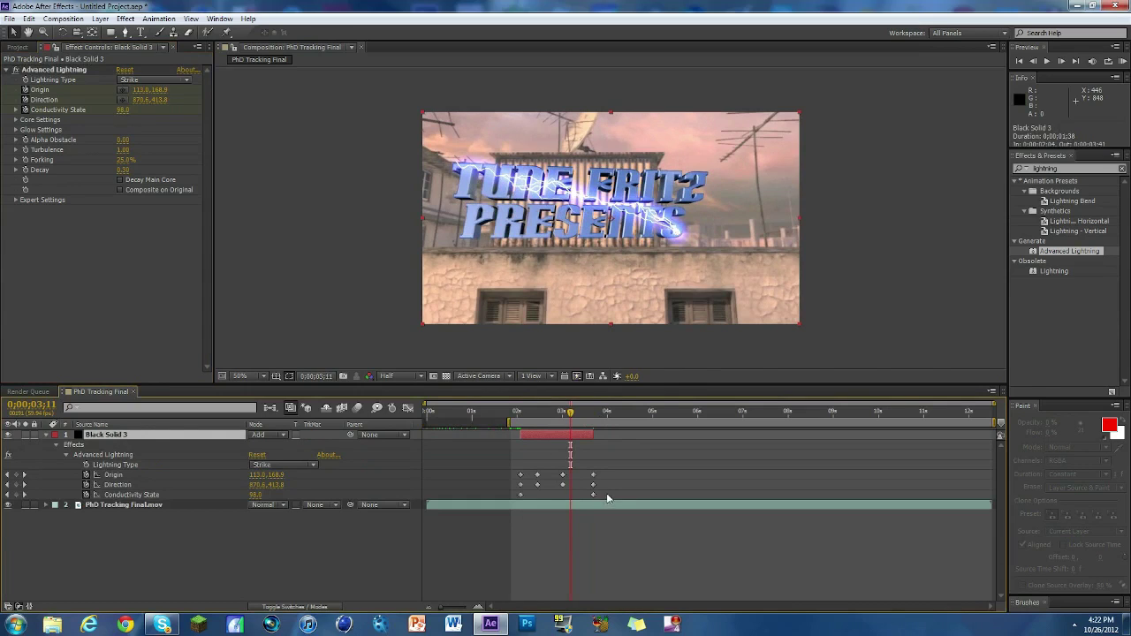
{"action": "left_click_drag", "start_coordinate": [607, 498], "coordinate": [663, 468]}
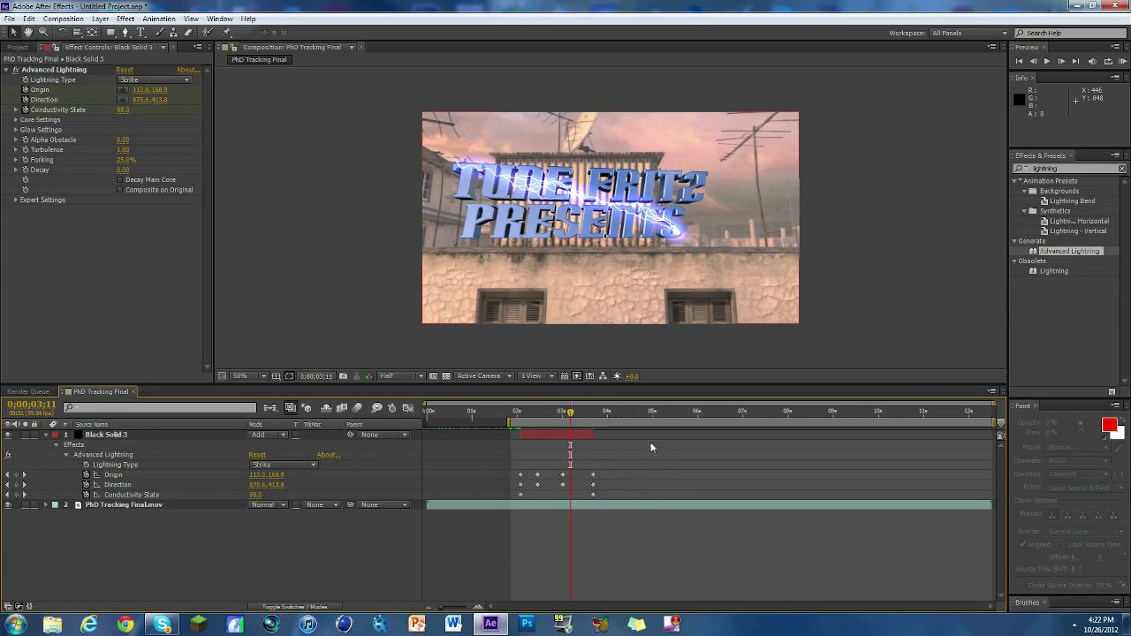
Set the 3;41 Conductivity State keyframe to 307.1.
{"action": "left_click_drag", "start_coordinate": [564, 413], "coordinate": [593, 415]}
{"action": "left_click", "coordinate": [594, 495]}
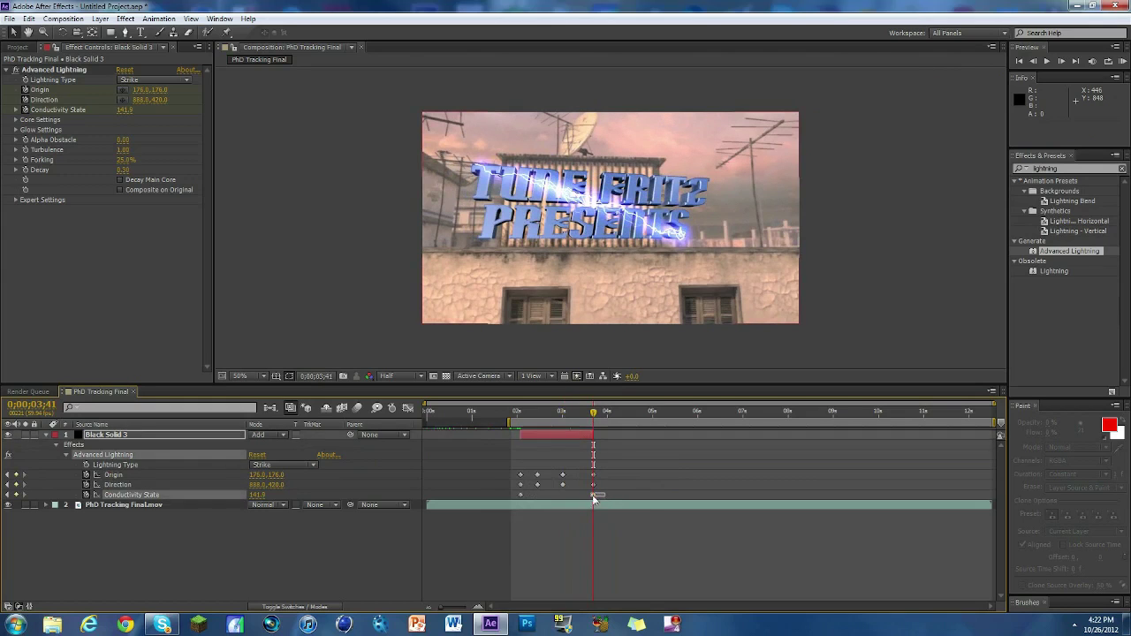
{"action": "left_click", "coordinate": [263, 135]}
{"action": "left_click_drag", "start_coordinate": [123, 116], "coordinate": [333, 154]}
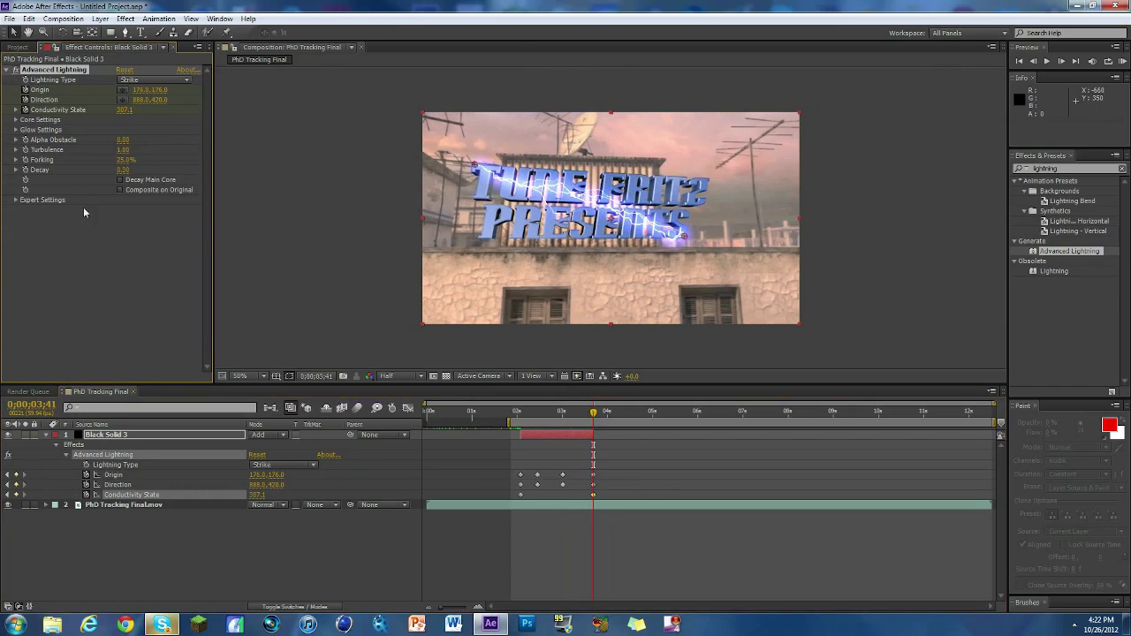
Preview the strike from 2;57 and extend Black Solid 3's end to about 4;59.
{"action": "left_click_drag", "start_coordinate": [593, 415], "coordinate": [560, 413]}
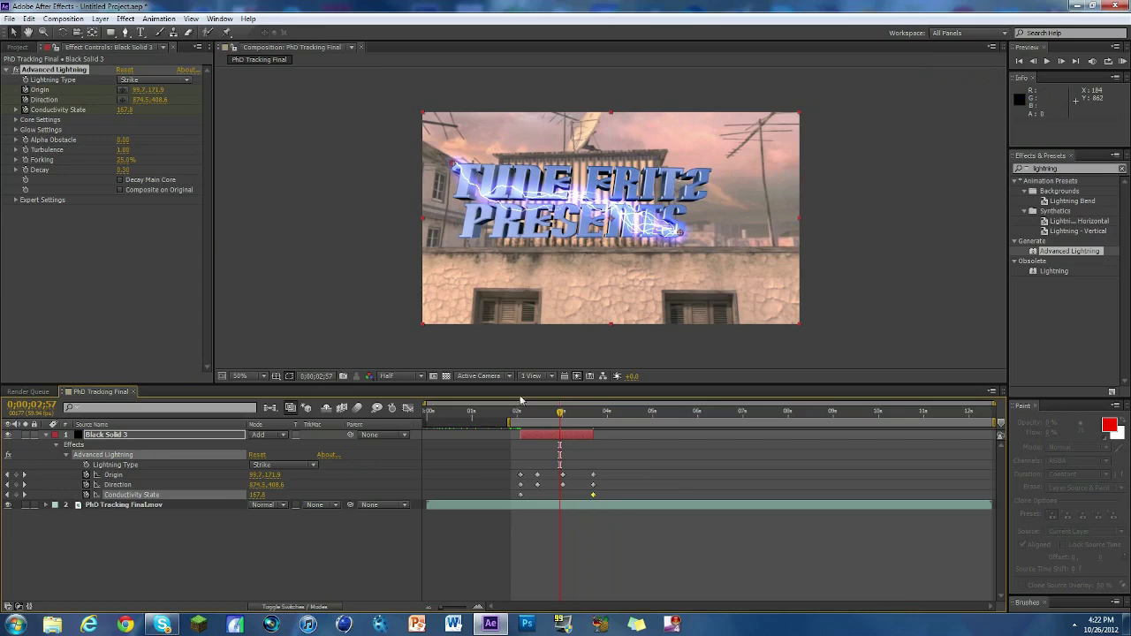
{"action": "key", "text": "space"}
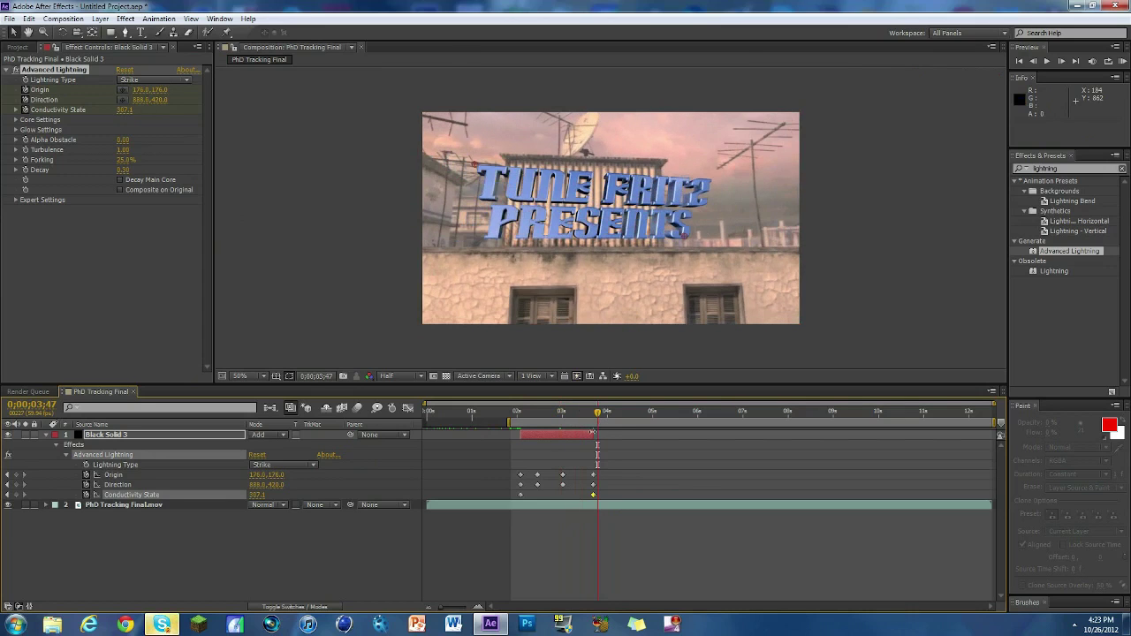
{"action": "left_click_drag", "start_coordinate": [592, 434], "coordinate": [656, 447]}
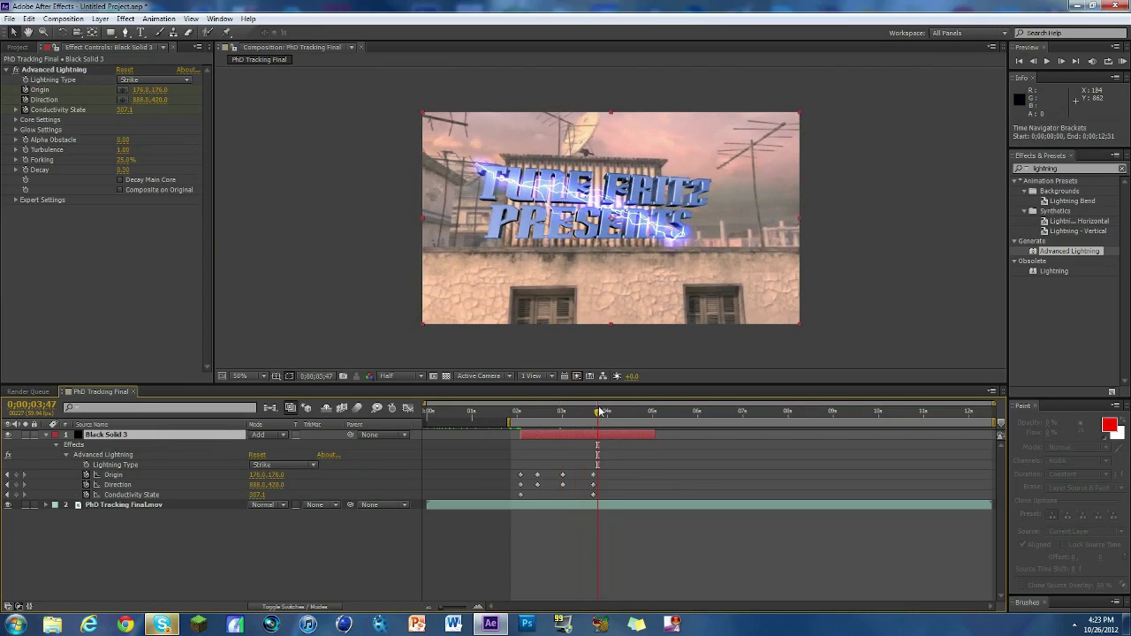
{"action": "left_click_drag", "start_coordinate": [600, 412], "coordinate": [593, 414]}
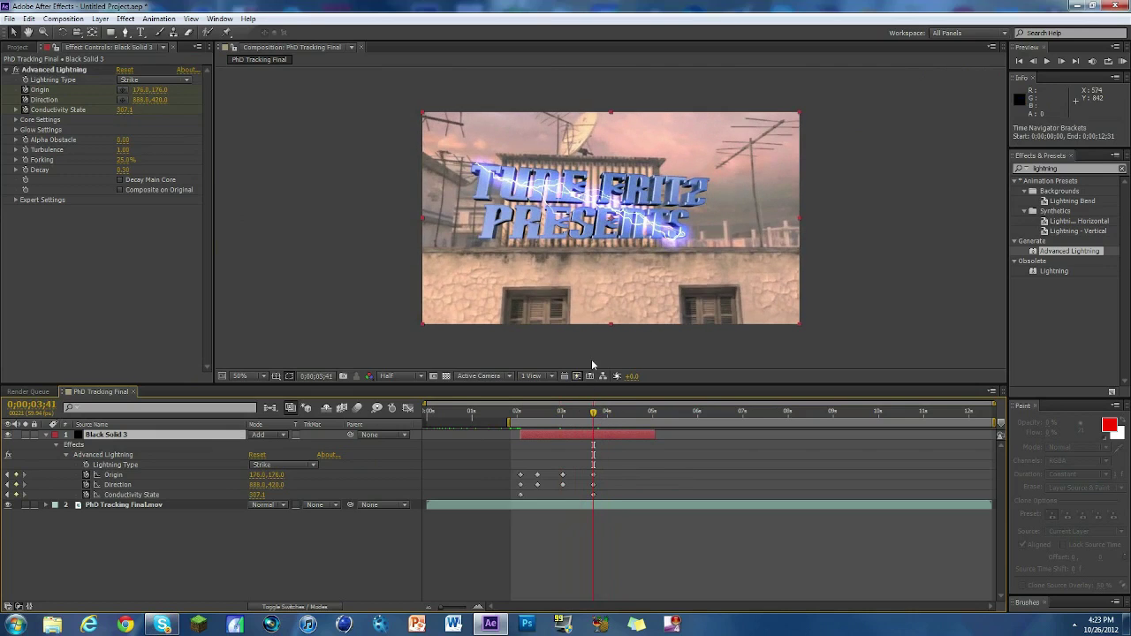
Keyframe Lightning Type at 3;42 as Bouncey, with the origin at the title's centre.
{"action": "left_click", "coordinate": [24, 81]}
{"action": "left_click", "coordinate": [1060, 62]}
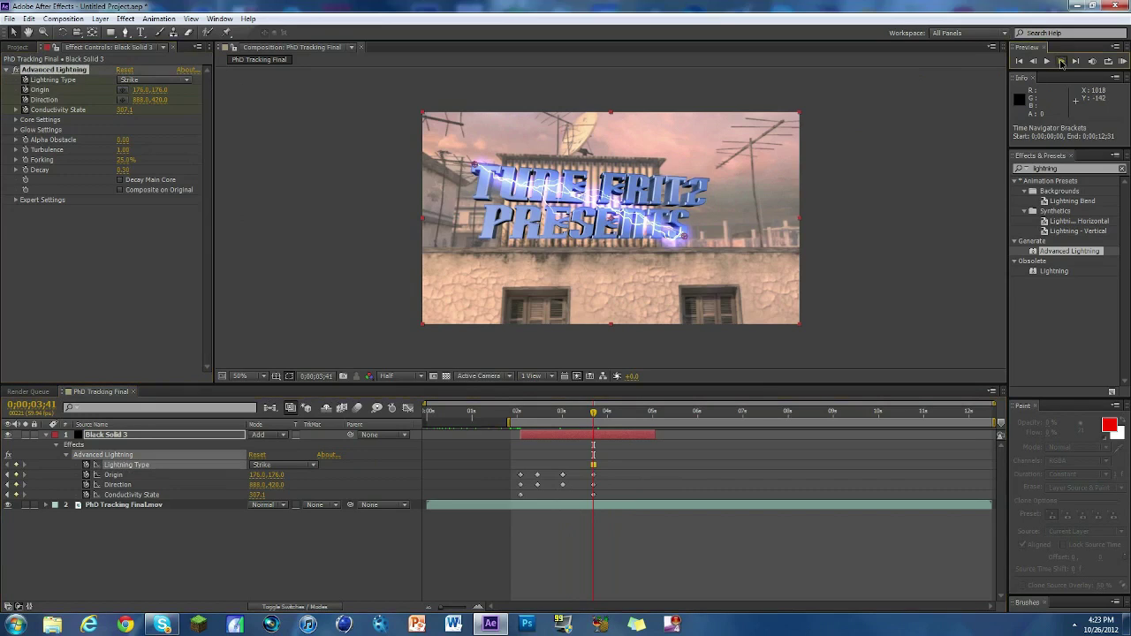
{"action": "left_click", "coordinate": [167, 81]}
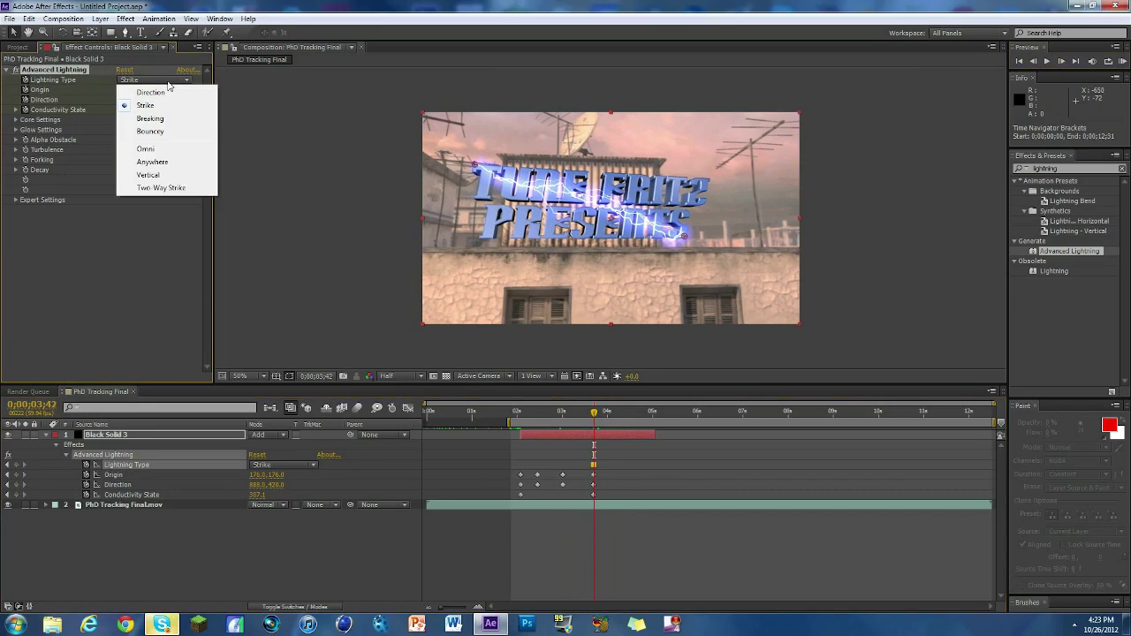
{"action": "left_click", "coordinate": [150, 132]}
{"action": "left_click_drag", "start_coordinate": [476, 165], "coordinate": [540, 182]}
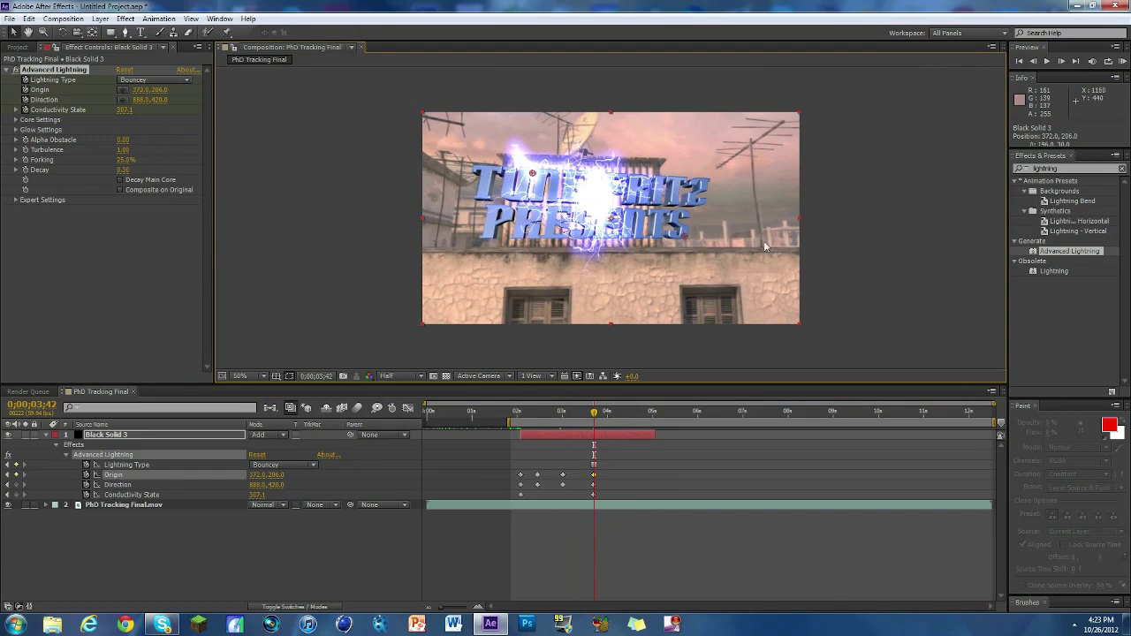
Try the Strike, Direction and Omni lightning types, repositioning the bolt through the title.
{"action": "left_click", "coordinate": [171, 80]}
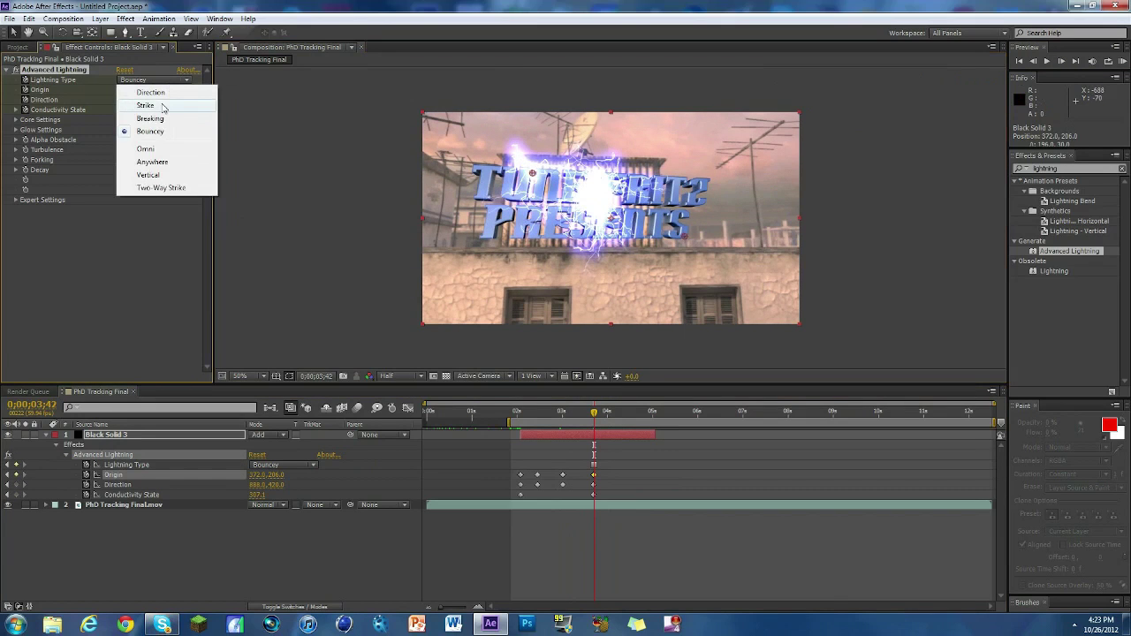
{"action": "left_click", "coordinate": [163, 107]}
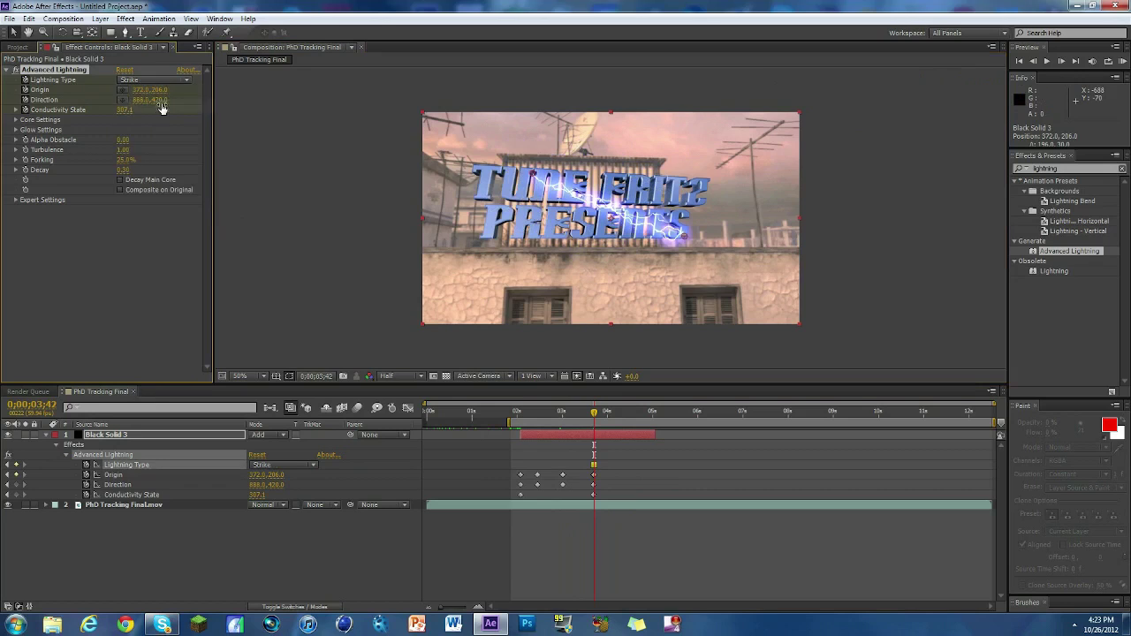
{"action": "left_click", "coordinate": [148, 80]}
{"action": "left_click", "coordinate": [154, 93]}
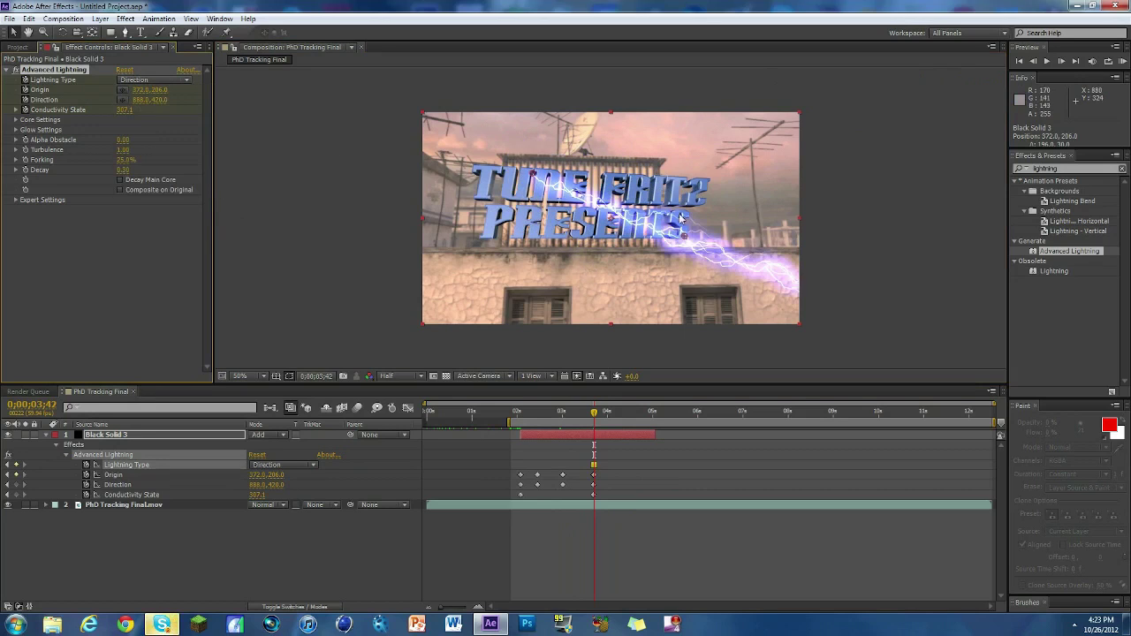
{"action": "left_click_drag", "start_coordinate": [686, 238], "coordinate": [599, 262]}
{"action": "left_click_drag", "start_coordinate": [532, 174], "coordinate": [511, 99]}
{"action": "left_click", "coordinate": [154, 79]}
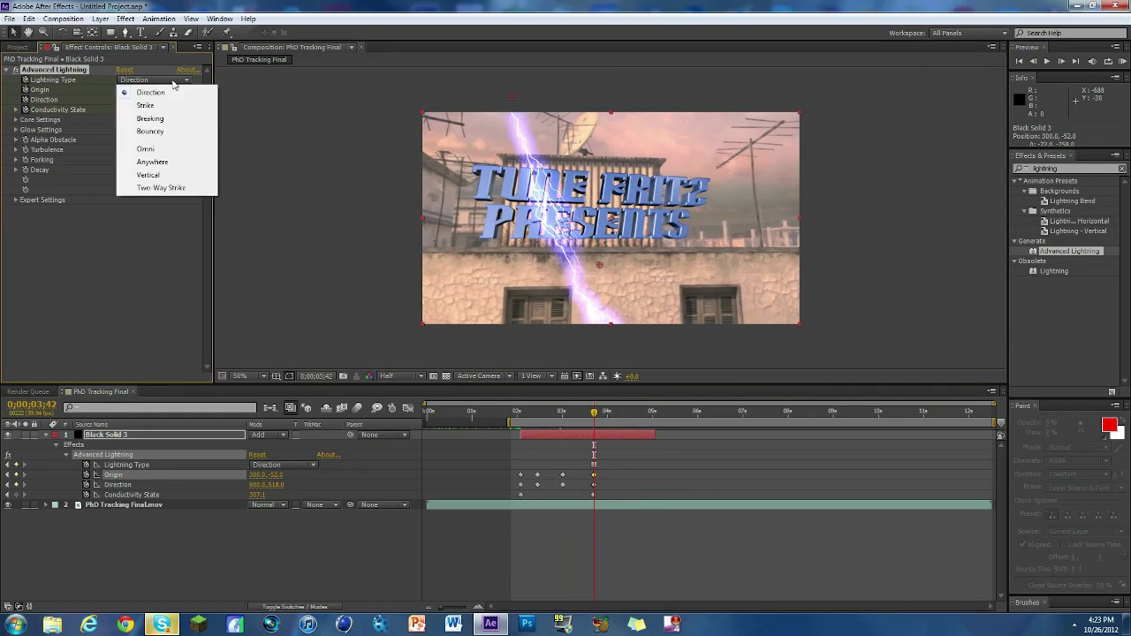
{"action": "left_click", "coordinate": [146, 150]}
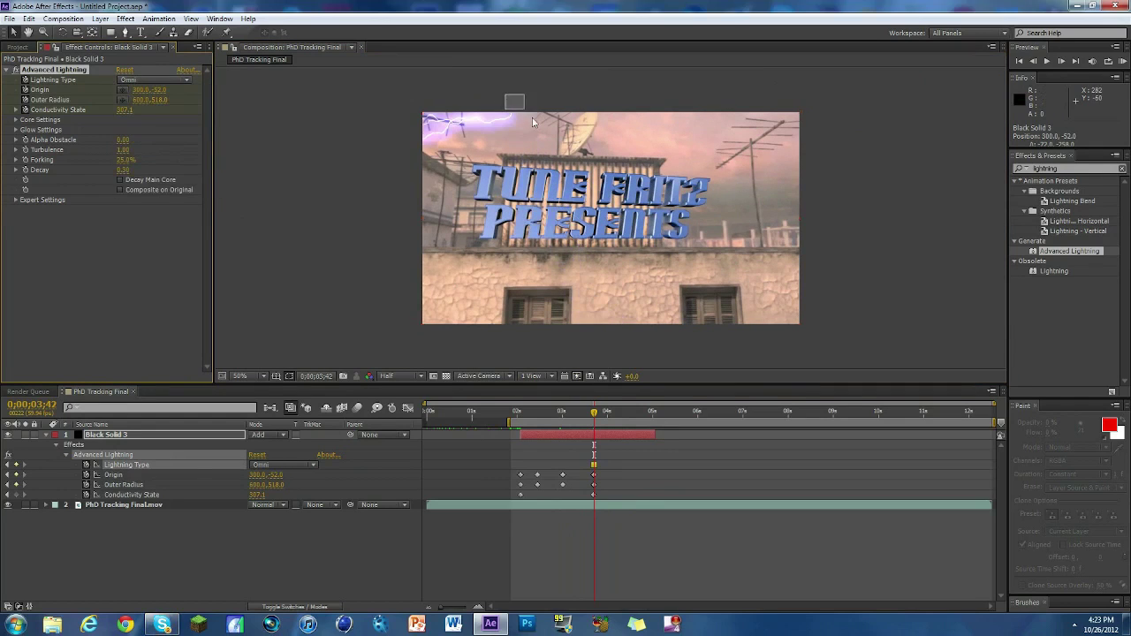
Settle on Breaking, with Origin near 210,190 and Direction at 586,250 branching upward right.
{"action": "left_click", "coordinate": [615, 149]}
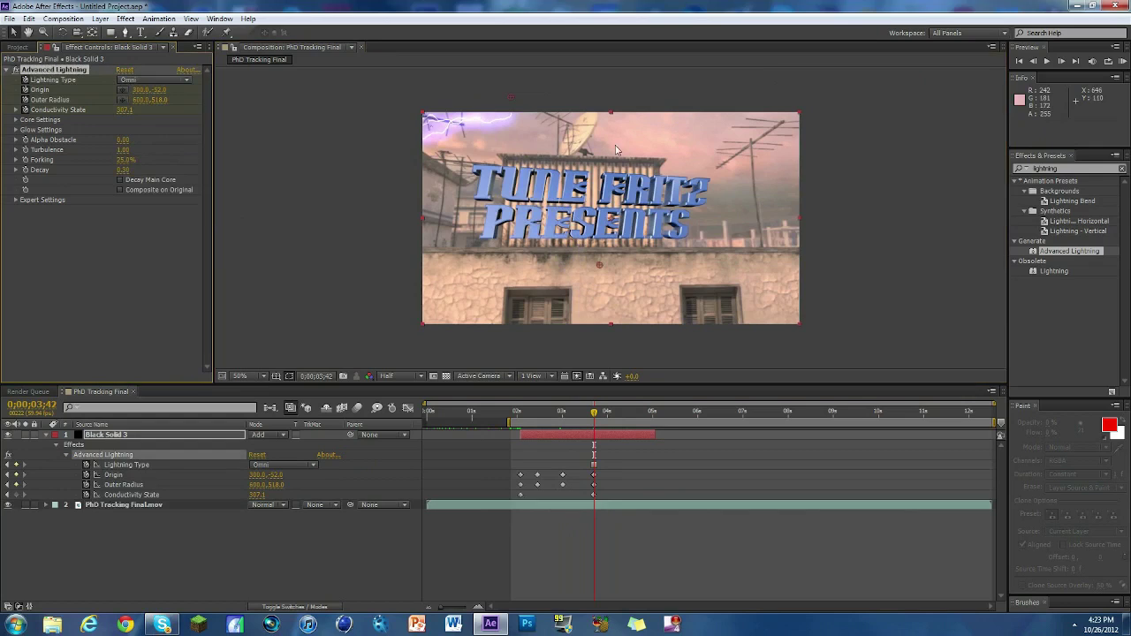
{"action": "left_click_drag", "start_coordinate": [515, 102], "coordinate": [572, 212]}
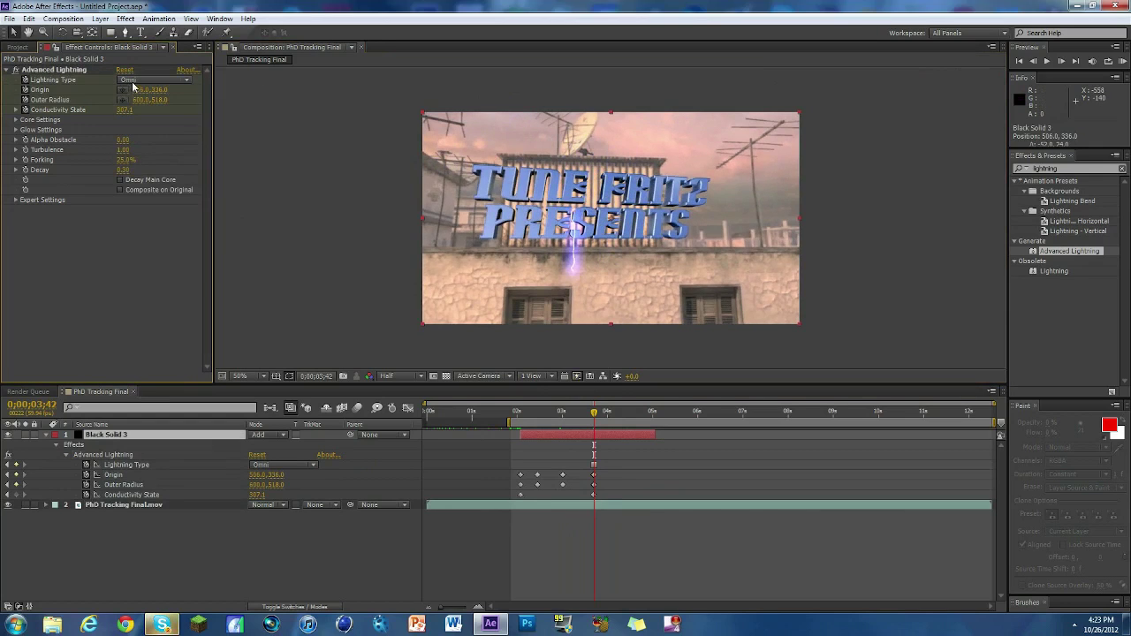
{"action": "left_click", "coordinate": [134, 82]}
{"action": "left_click", "coordinate": [183, 118]}
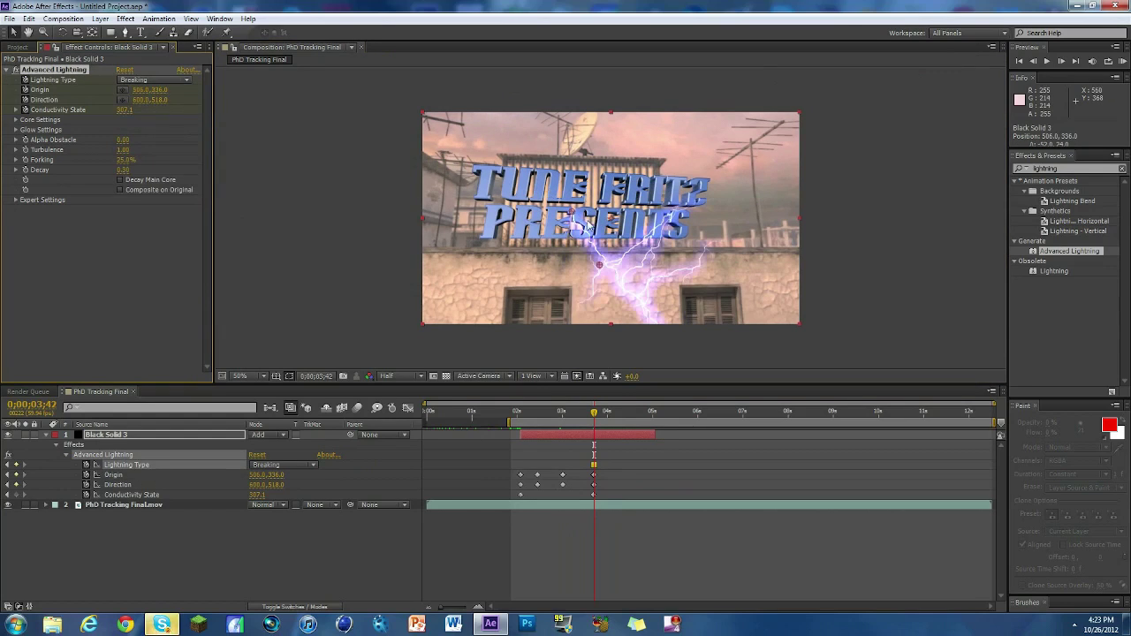
{"action": "left_click_drag", "start_coordinate": [576, 221], "coordinate": [480, 173]}
{"action": "left_click_drag", "start_coordinate": [598, 267], "coordinate": [594, 189]}
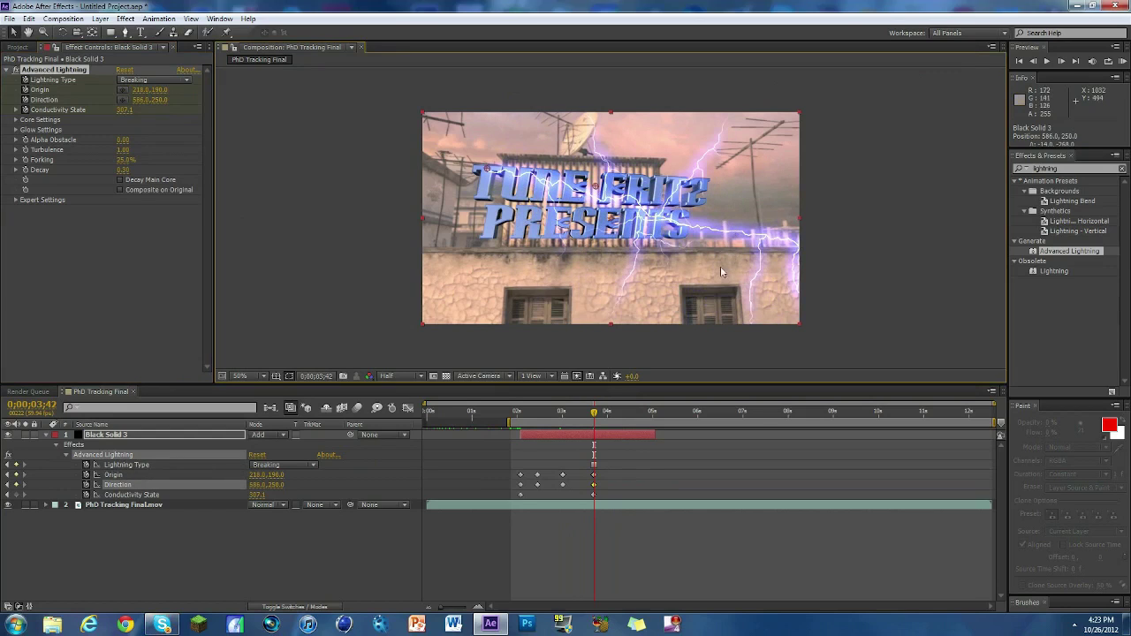
{"action": "left_click", "coordinate": [607, 486]}
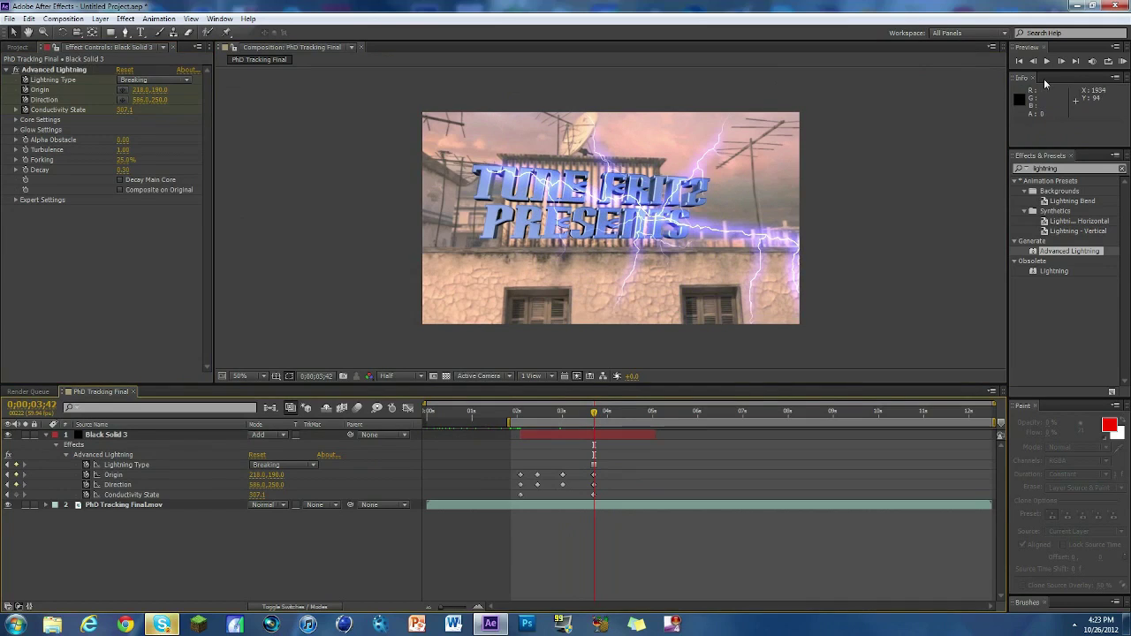
{"action": "key", "text": "Page_Up"}
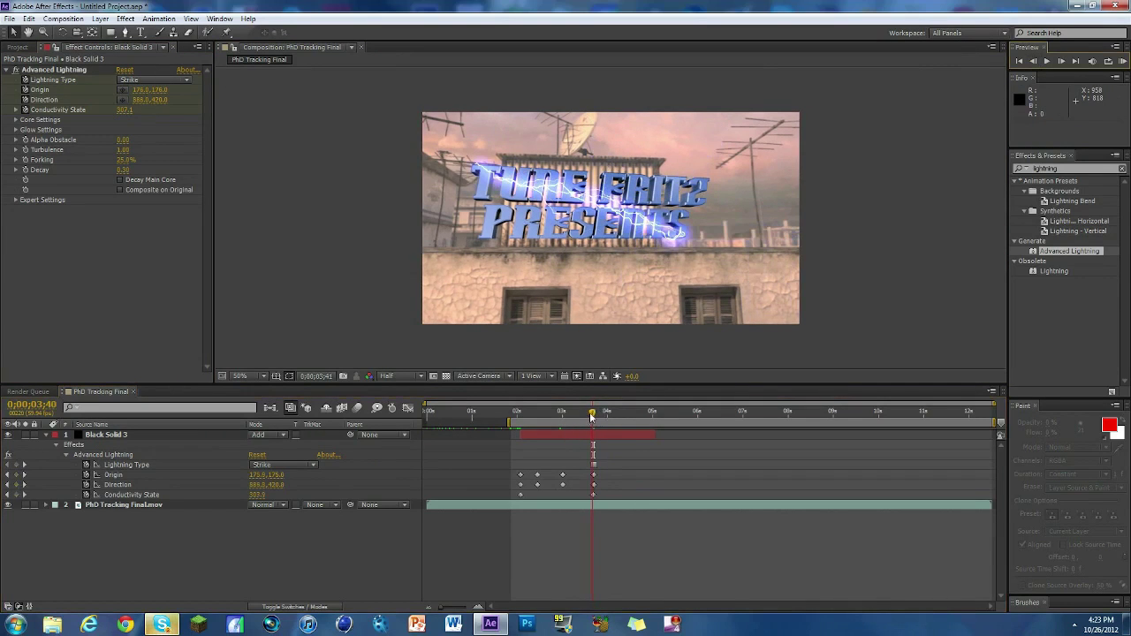
{"action": "left_click_drag", "start_coordinate": [593, 411], "coordinate": [570, 409]}
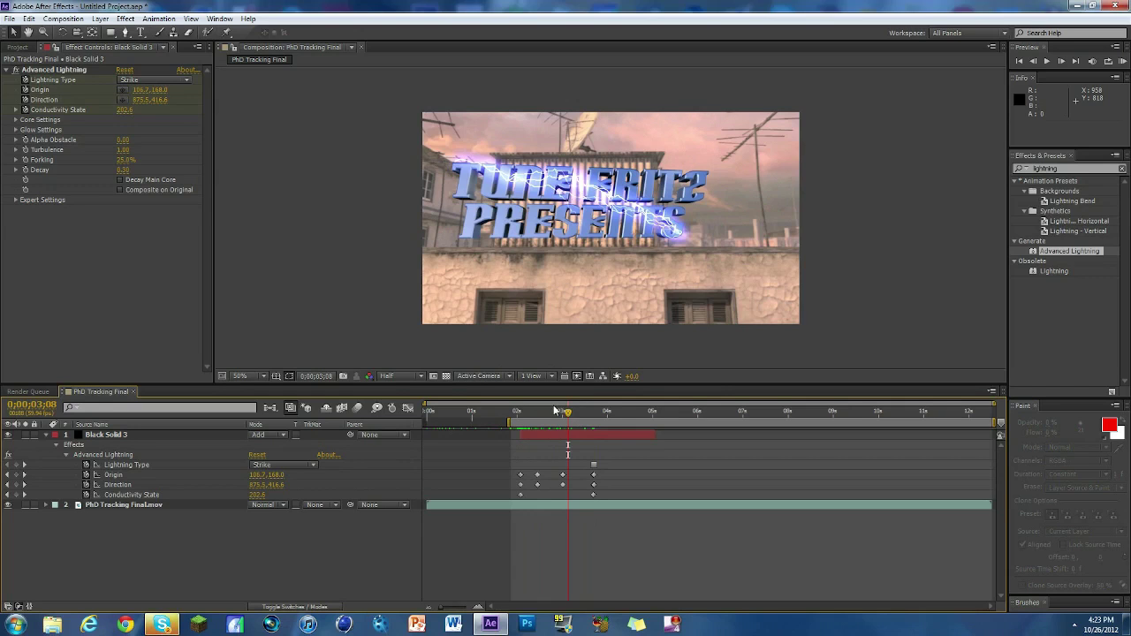
{"action": "left_click_drag", "start_coordinate": [567, 411], "coordinate": [527, 420]}
Show Opacity and end the lightning solid at the current time, around 3;36.
{"action": "key", "text": "t"}
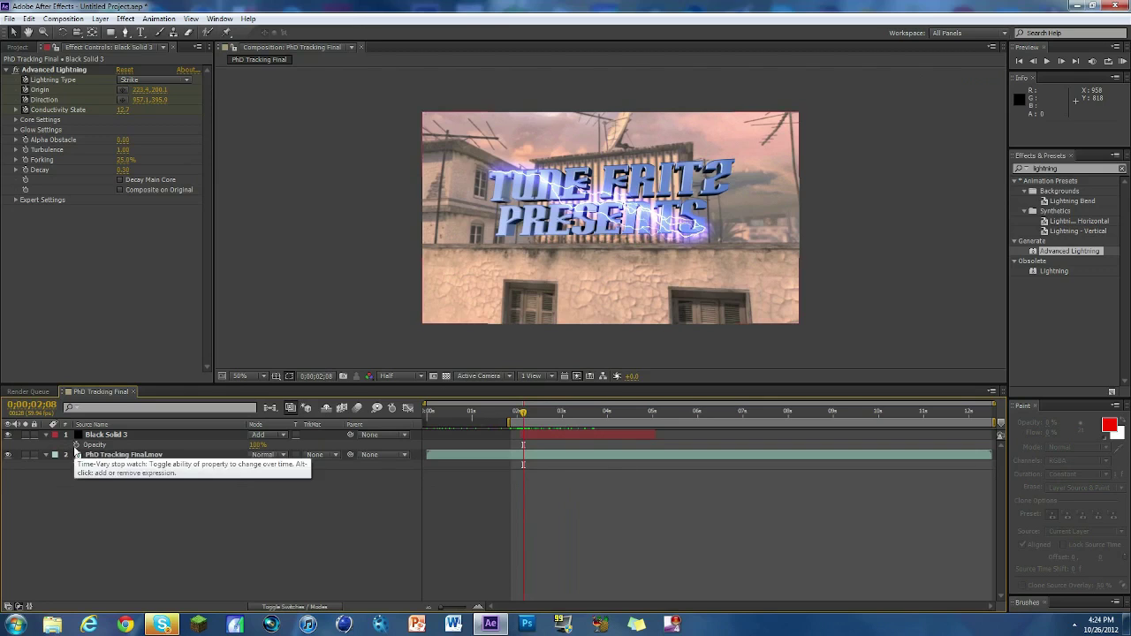
{"action": "left_click_drag", "start_coordinate": [521, 416], "coordinate": [588, 411]}
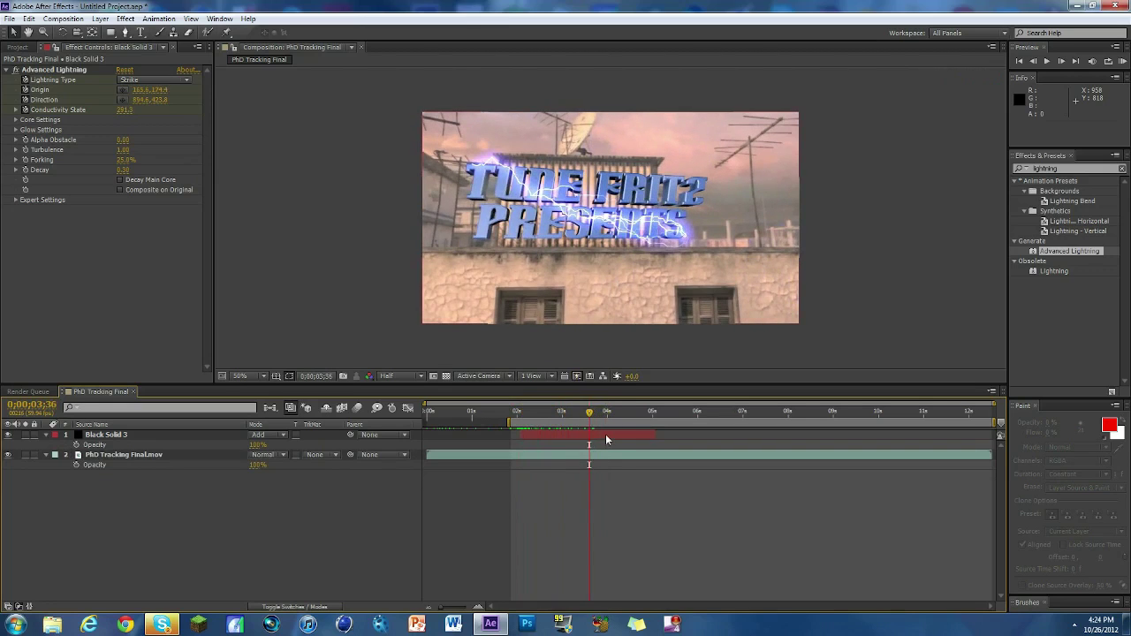
{"action": "left_click", "coordinate": [606, 435]}
{"action": "key", "text": "alt+bracketright"}
Keyframe Opacity at 100% at 2;08 and drop it to 0% one frame later.
{"action": "left_click_drag", "start_coordinate": [589, 412], "coordinate": [523, 417]}
{"action": "left_click", "coordinate": [76, 444]}
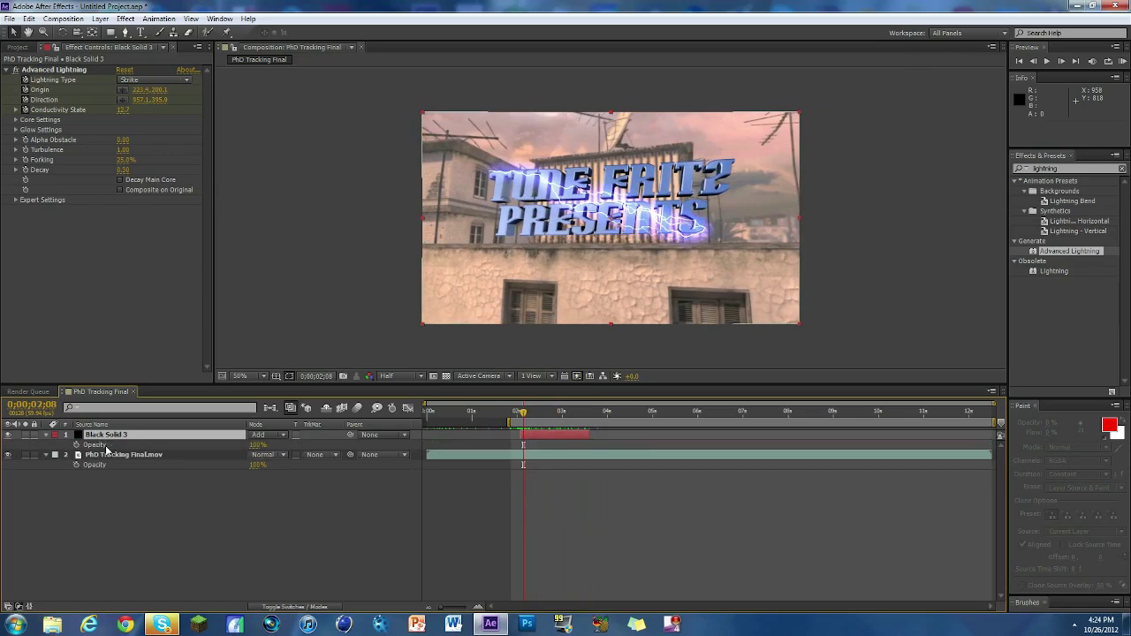
{"action": "left_click", "coordinate": [1060, 61]}
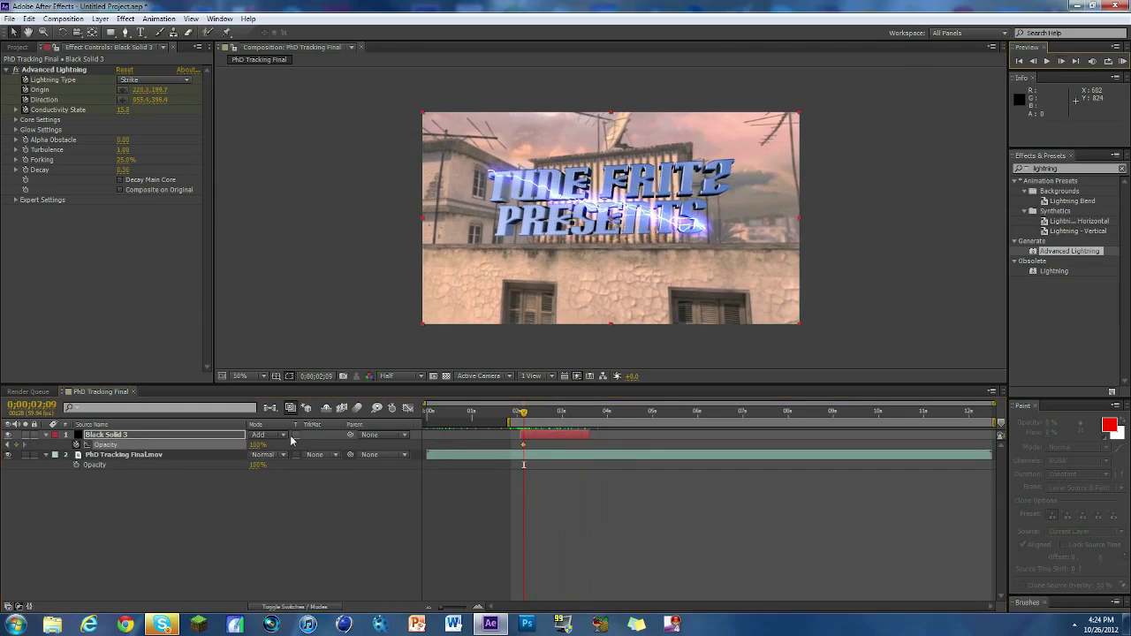
{"action": "left_click", "coordinate": [255, 444]}
{"action": "type", "text": "0"}
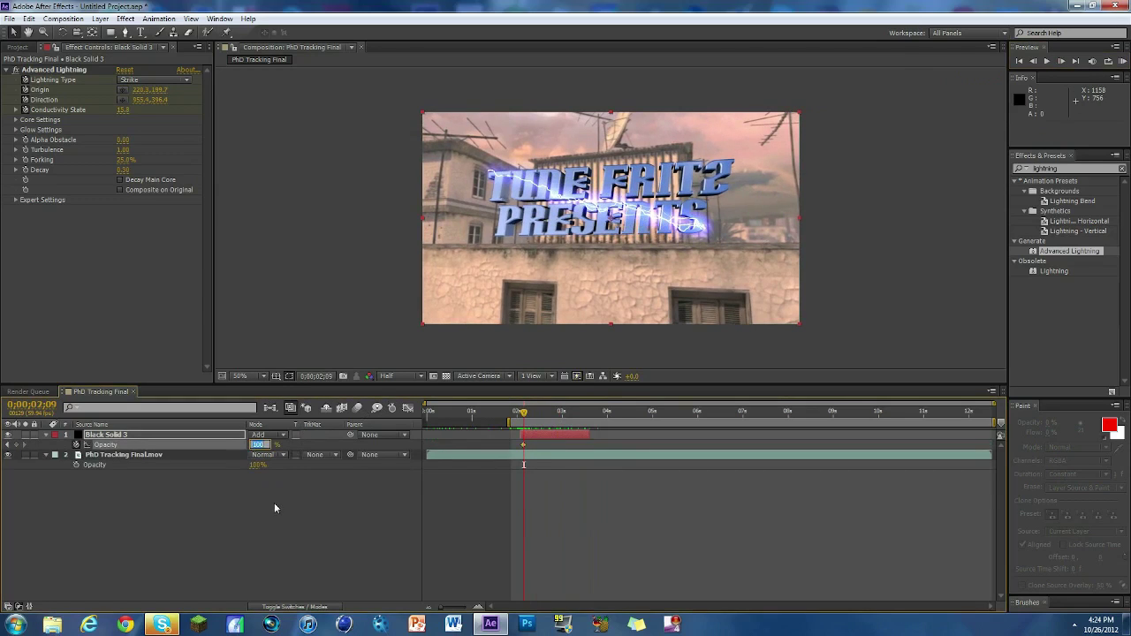
{"action": "left_click", "coordinate": [309, 502]}
Add another Opacity keyframe at 2;28, then set 0% on the following frame.
{"action": "left_click", "coordinate": [532, 412]}
{"action": "left_click_drag", "start_coordinate": [531, 415], "coordinate": [538, 414]}
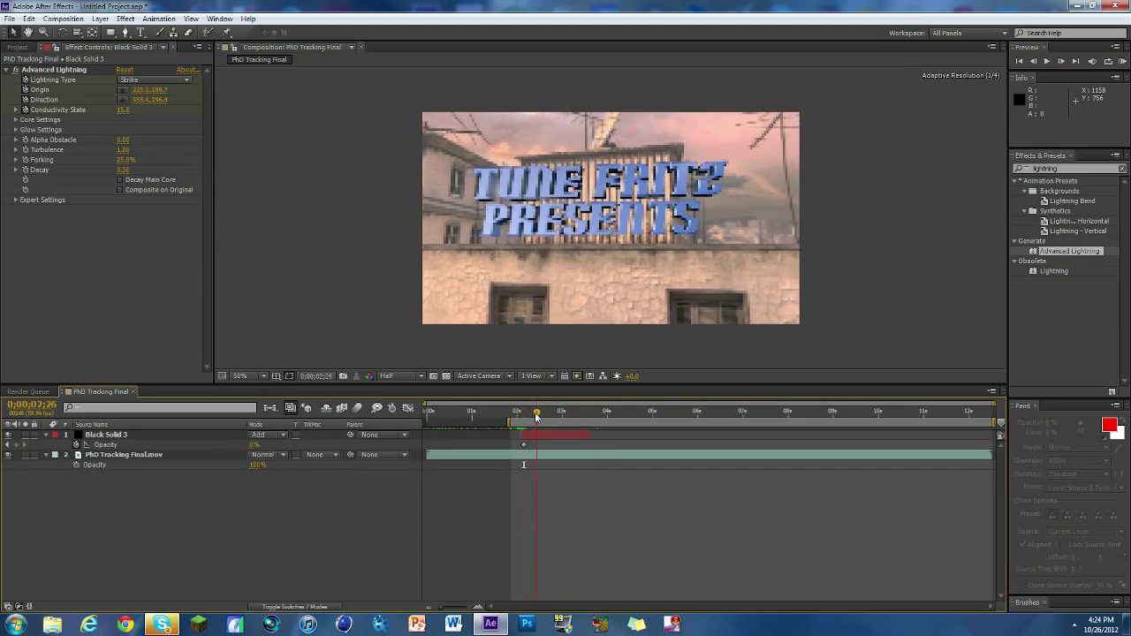
{"action": "left_click", "coordinate": [16, 445]}
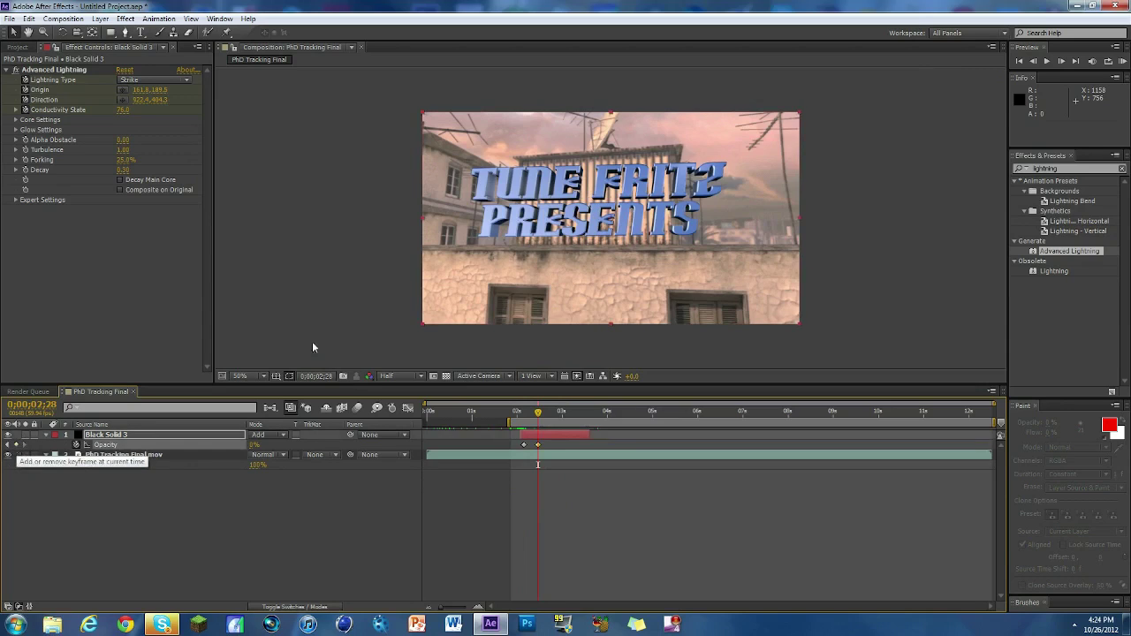
{"action": "left_click", "coordinate": [1060, 62]}
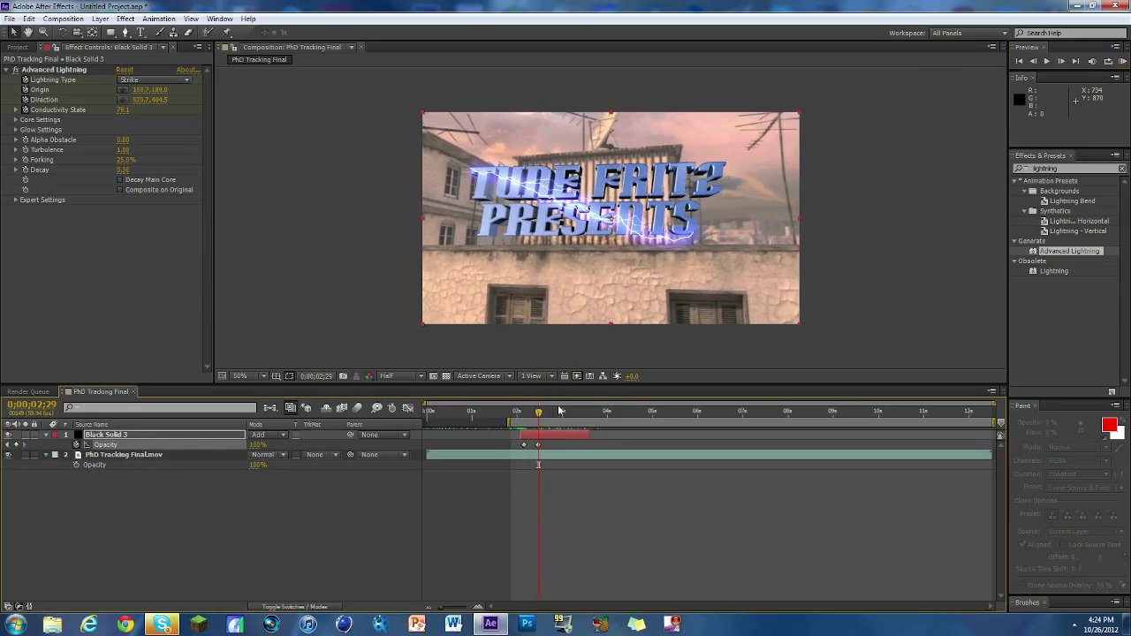
{"action": "mouse_move", "coordinate": [538, 414]}
{"action": "left_mouse_down"}
{"action": "mouse_move", "coordinate": [520, 413]}
{"action": "mouse_move", "coordinate": [542, 414]}
{"action": "left_mouse_up"}
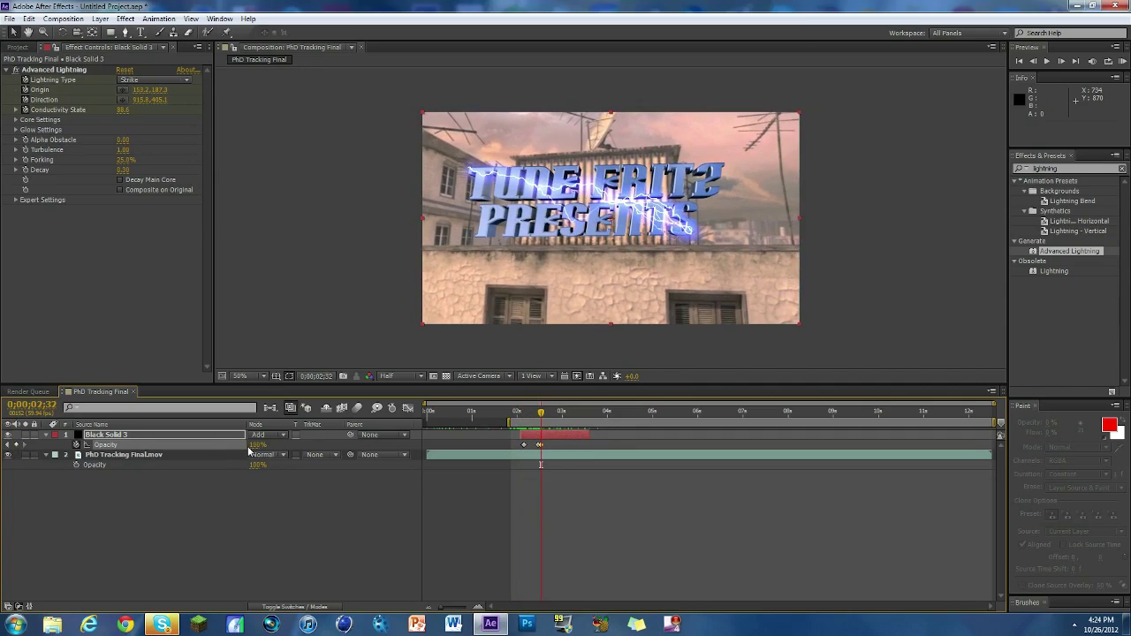
{"action": "left_click_drag", "start_coordinate": [257, 445], "coordinate": [221, 444]}
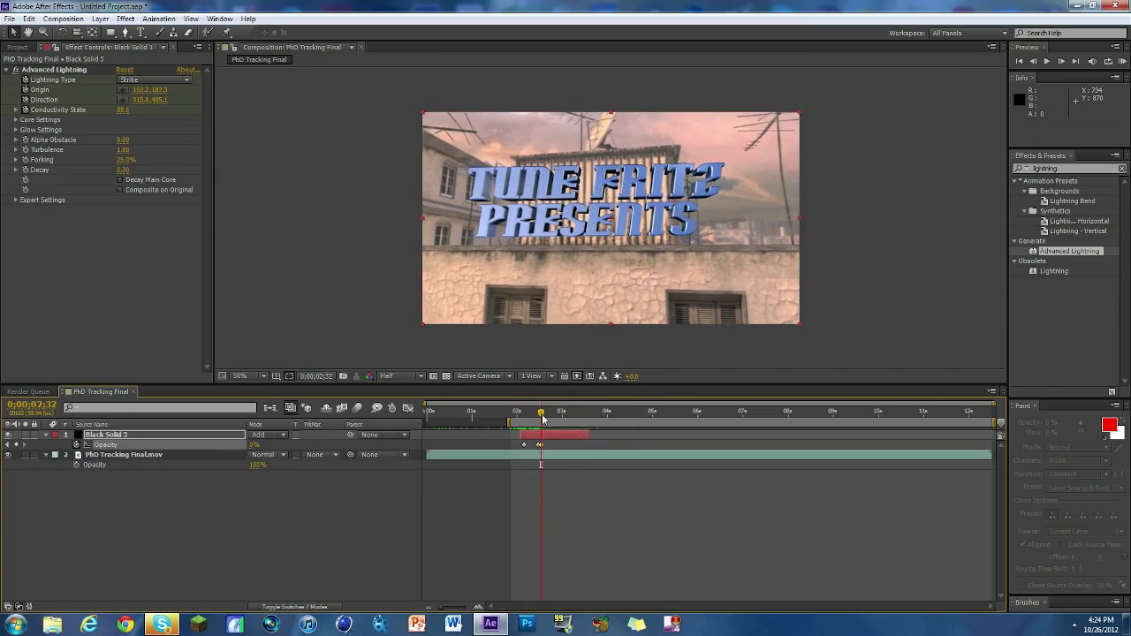
Keyframe Opacity back to 100% at 3;08, preview from 2;10, then open the File menu.
{"action": "left_click", "coordinate": [1059, 62]}
{"action": "left_click", "coordinate": [250, 446]}
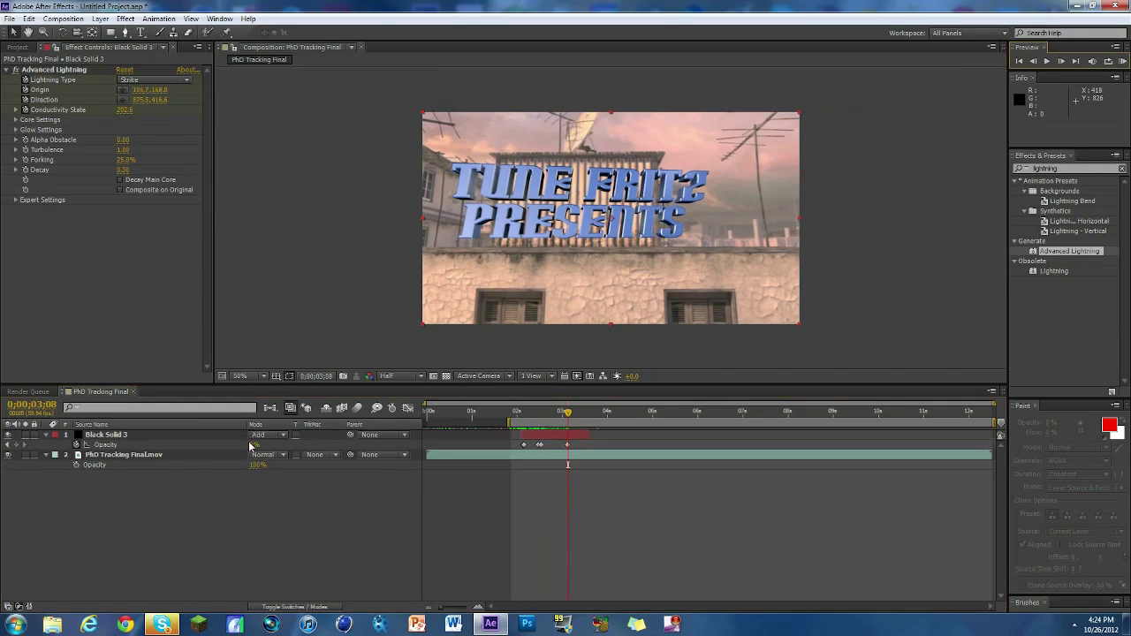
{"action": "left_click_drag", "start_coordinate": [250, 446], "coordinate": [371, 446]}
{"action": "left_click", "coordinate": [442, 501]}
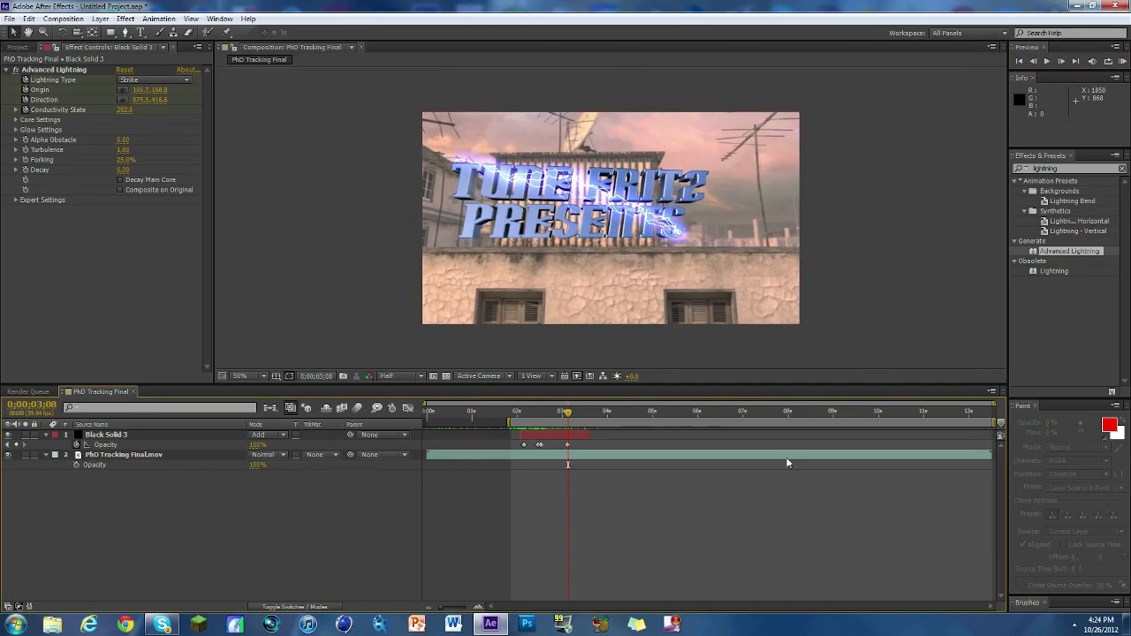
{"action": "left_click_drag", "start_coordinate": [567, 412], "coordinate": [591, 403]}
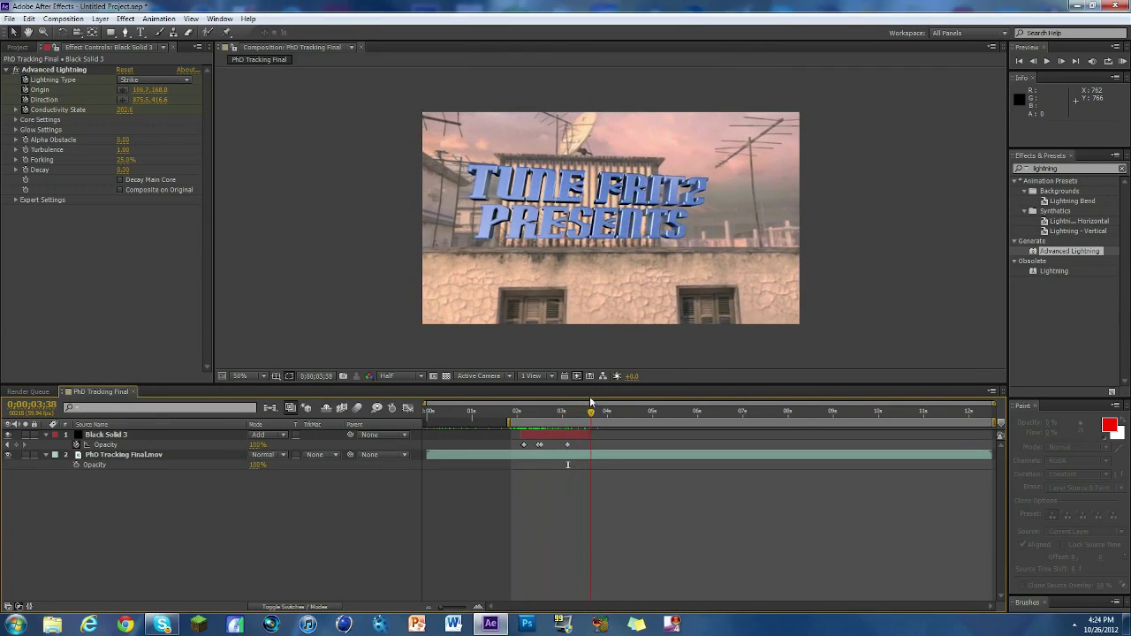
{"action": "left_click", "coordinate": [9, 18]}
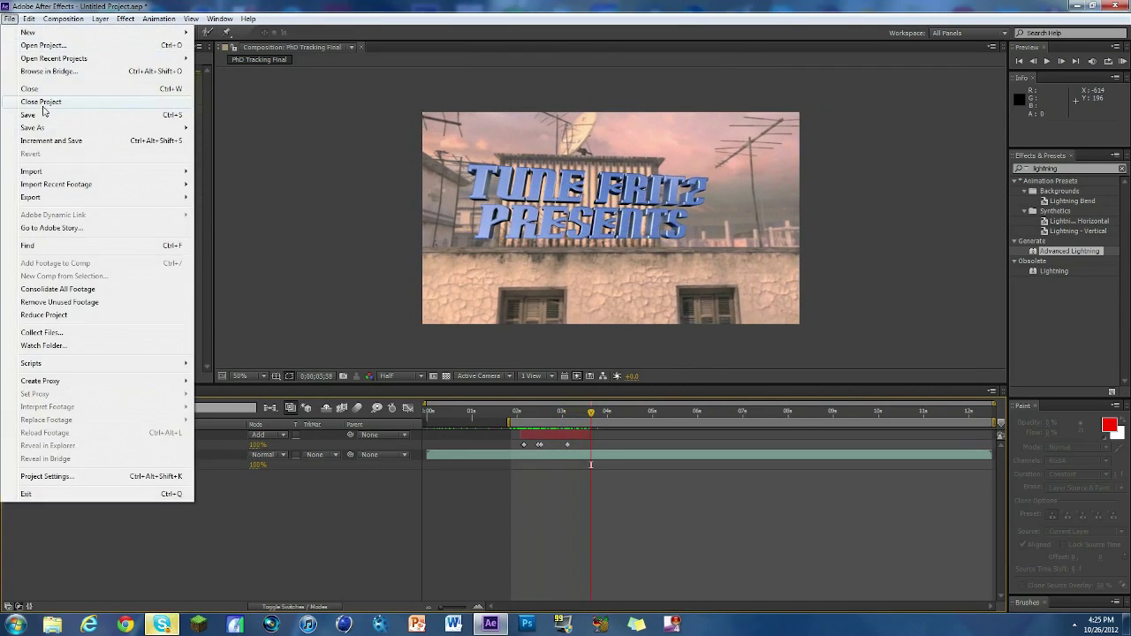